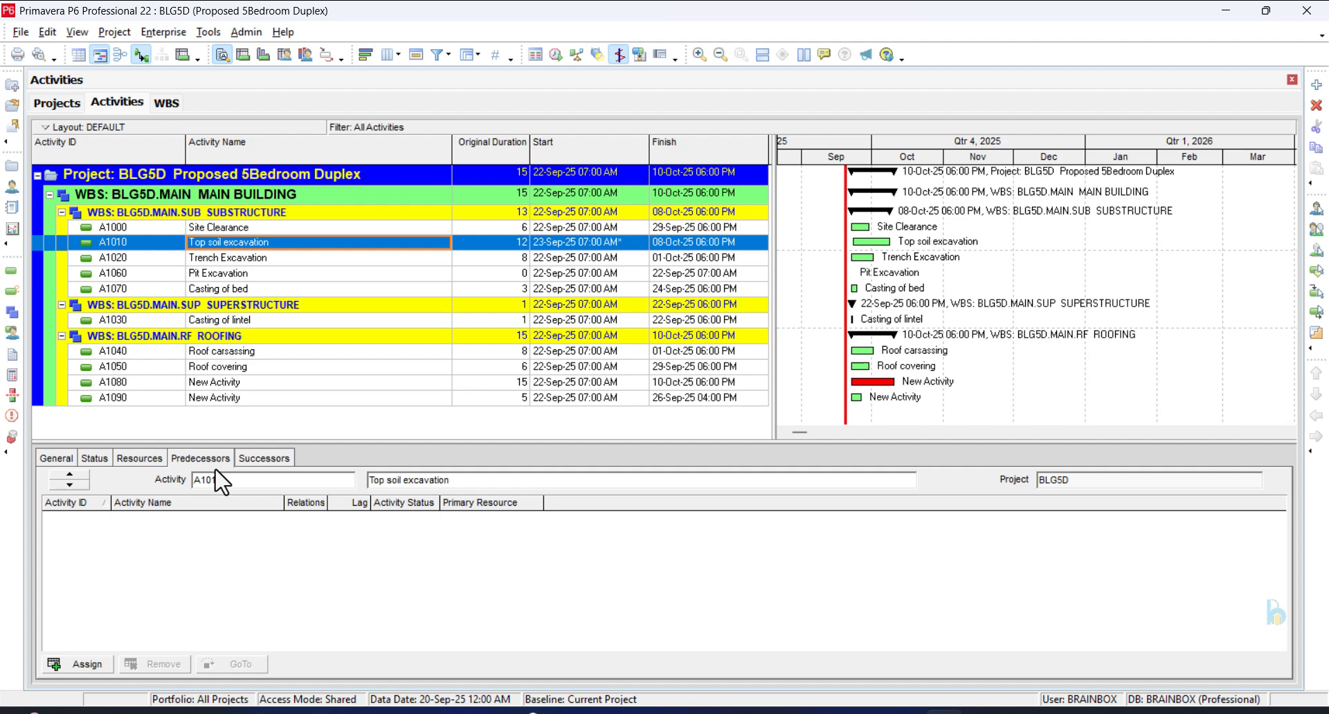
- Assign Site Clearance (A1000) as a predecessor of the Top soil excavation activity (A1010)
left_click(254, 228)
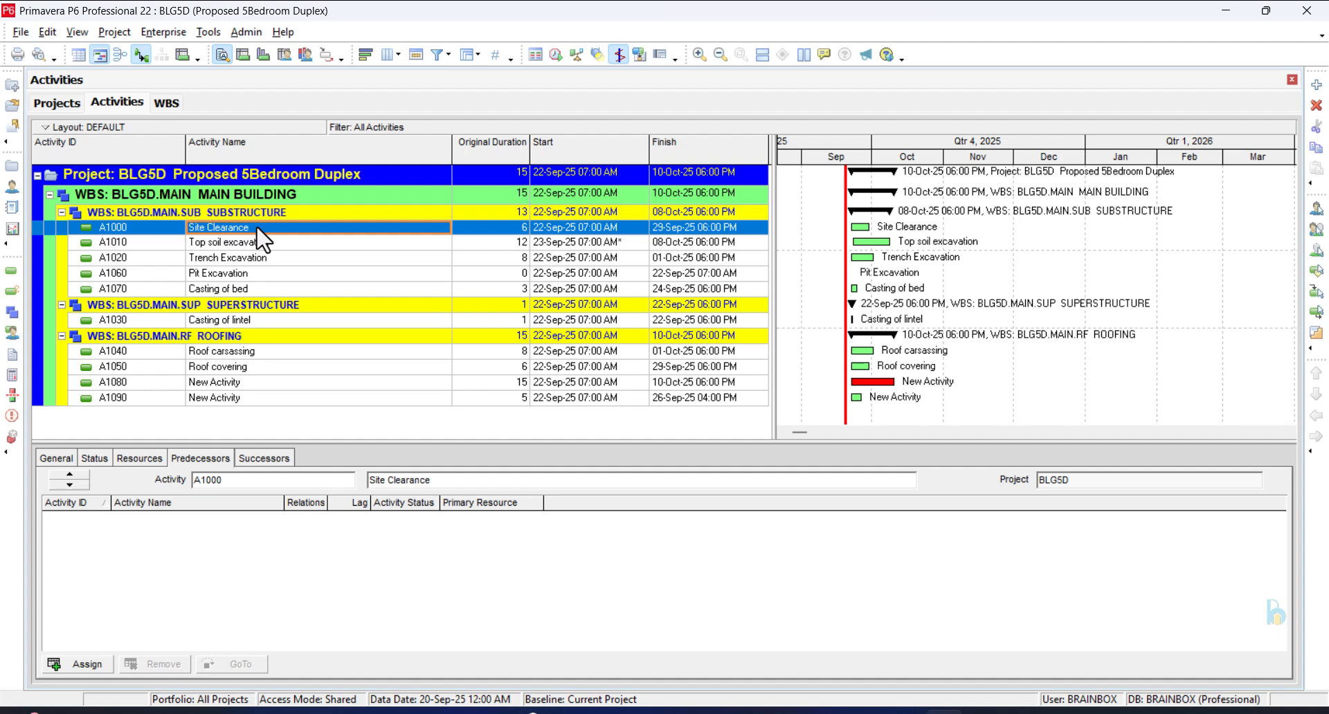
left_click(264, 243)
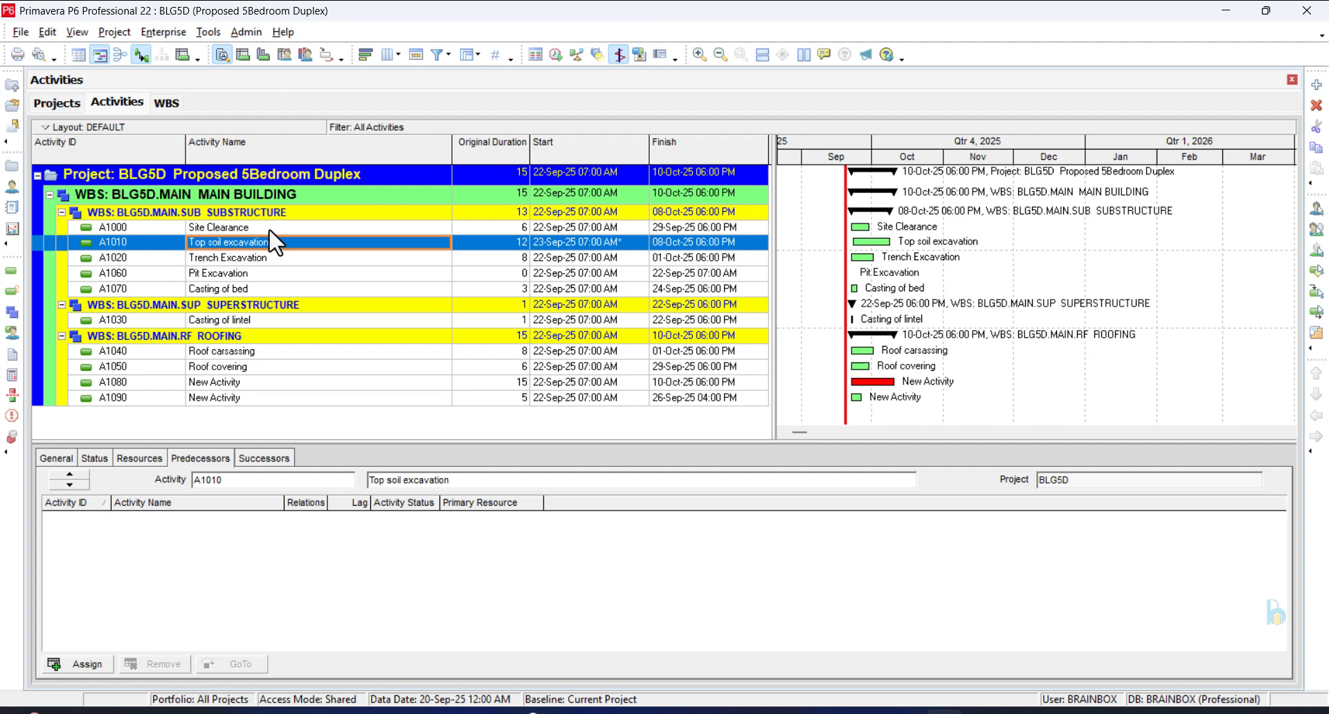
left_click(69, 663)
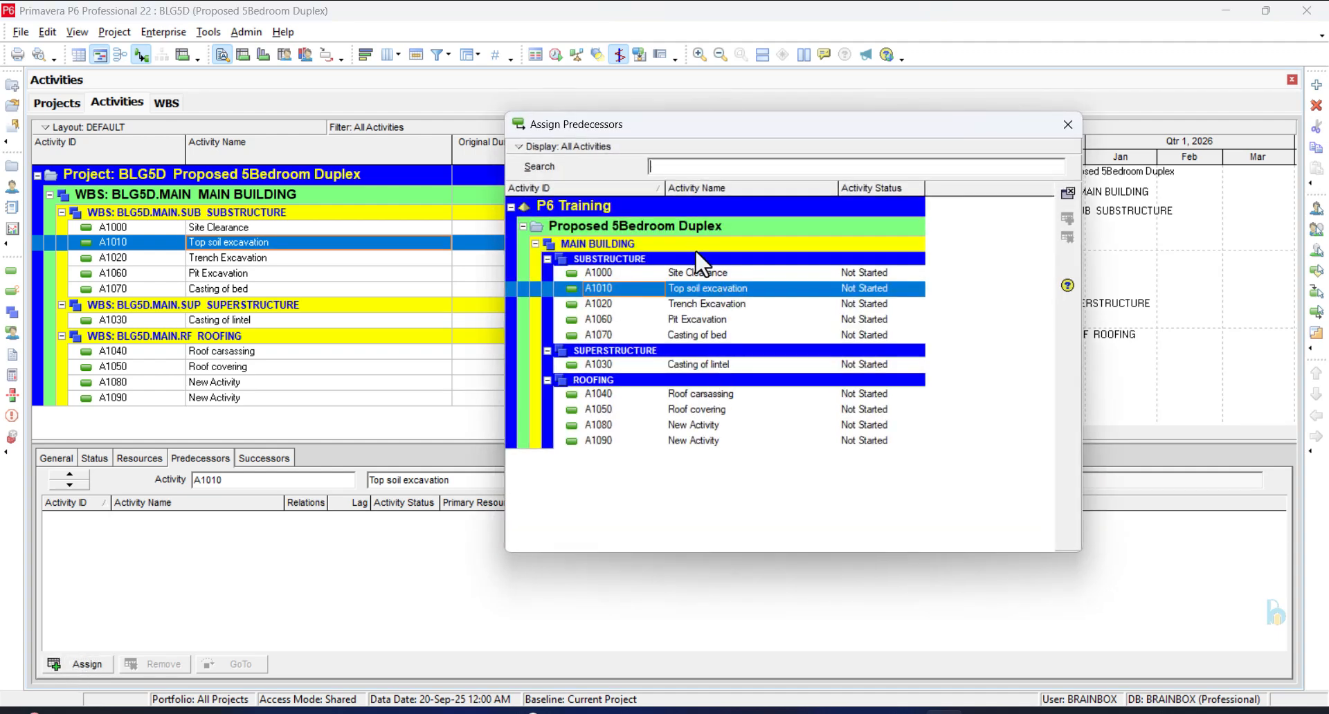
left_click(708, 269)
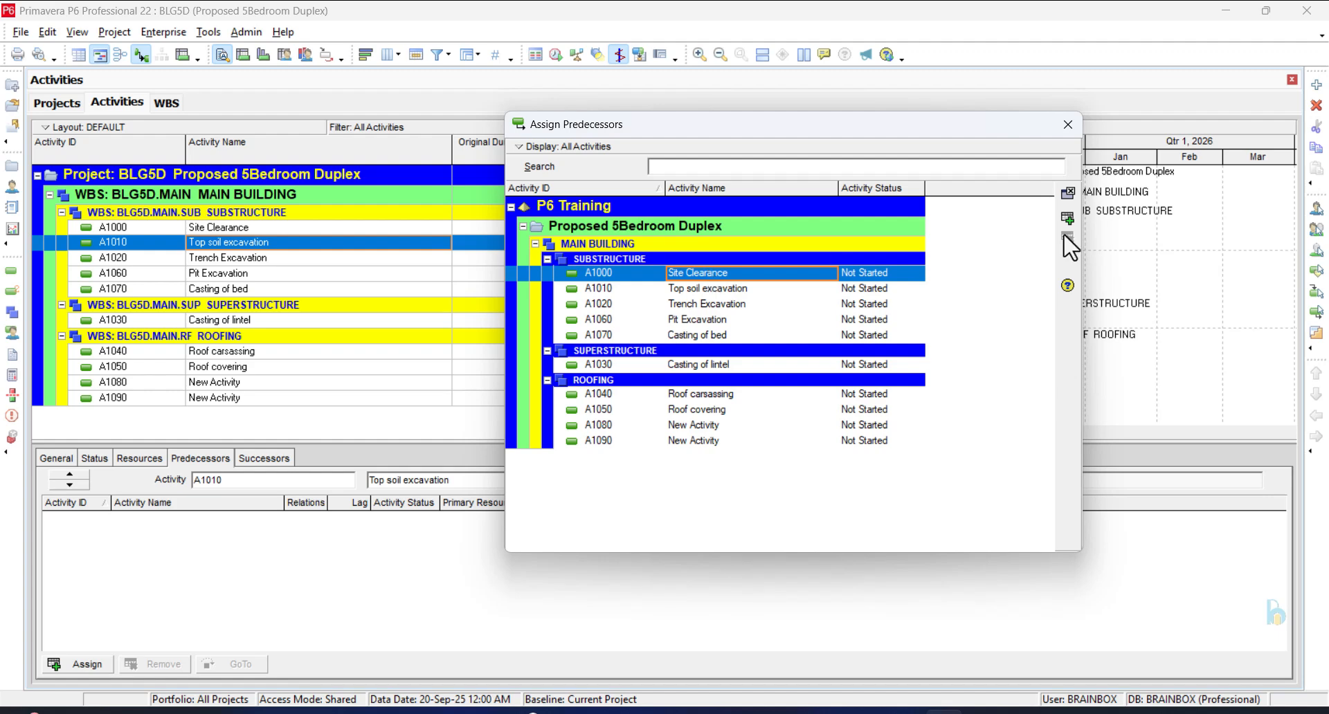
left_click(1071, 216)
left_click(1068, 194)
left_click(317, 242)
left_click(315, 228)
right_click(316, 231)
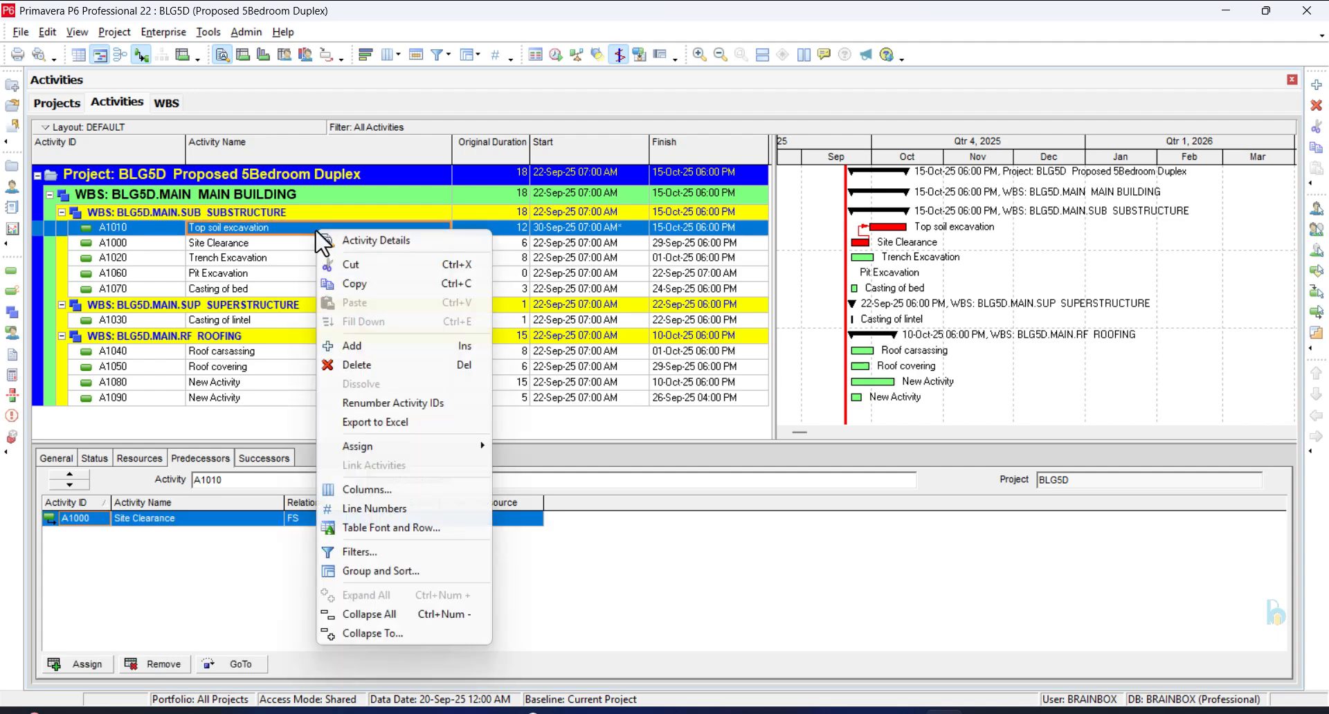
mouse_move(477, 449)
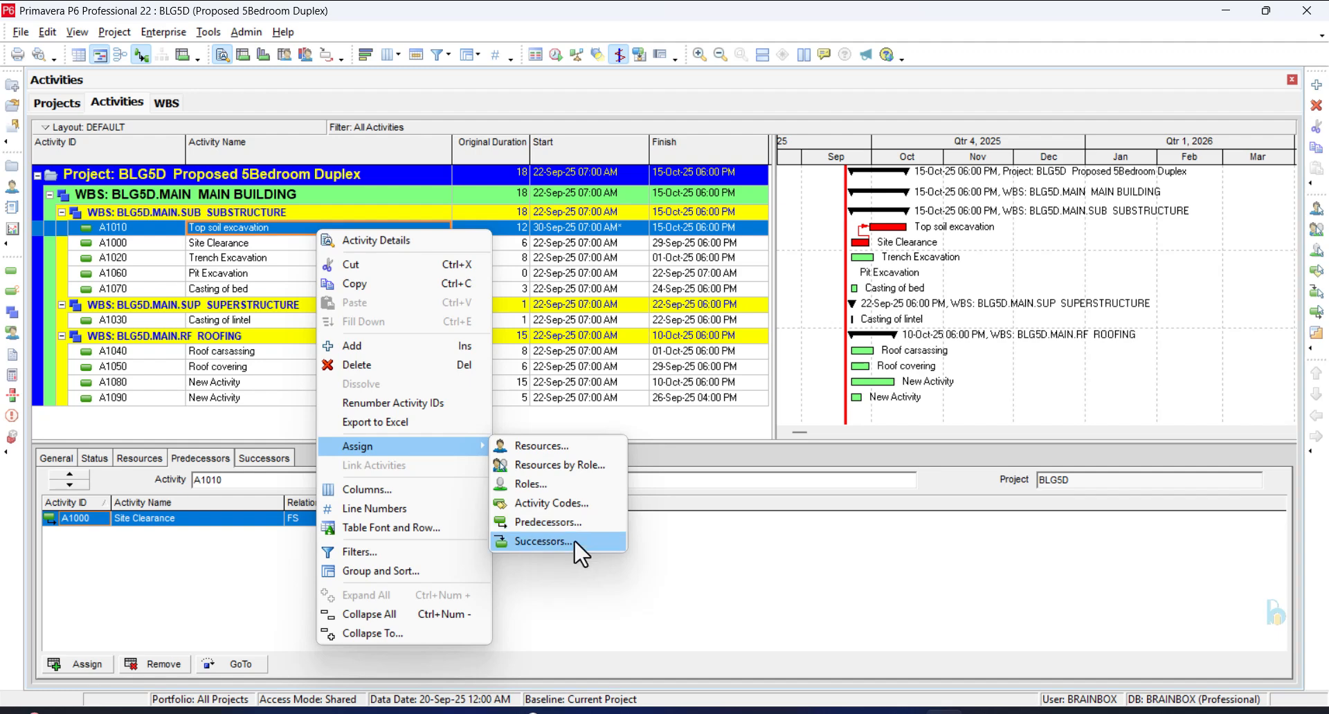
left_click(570, 521)
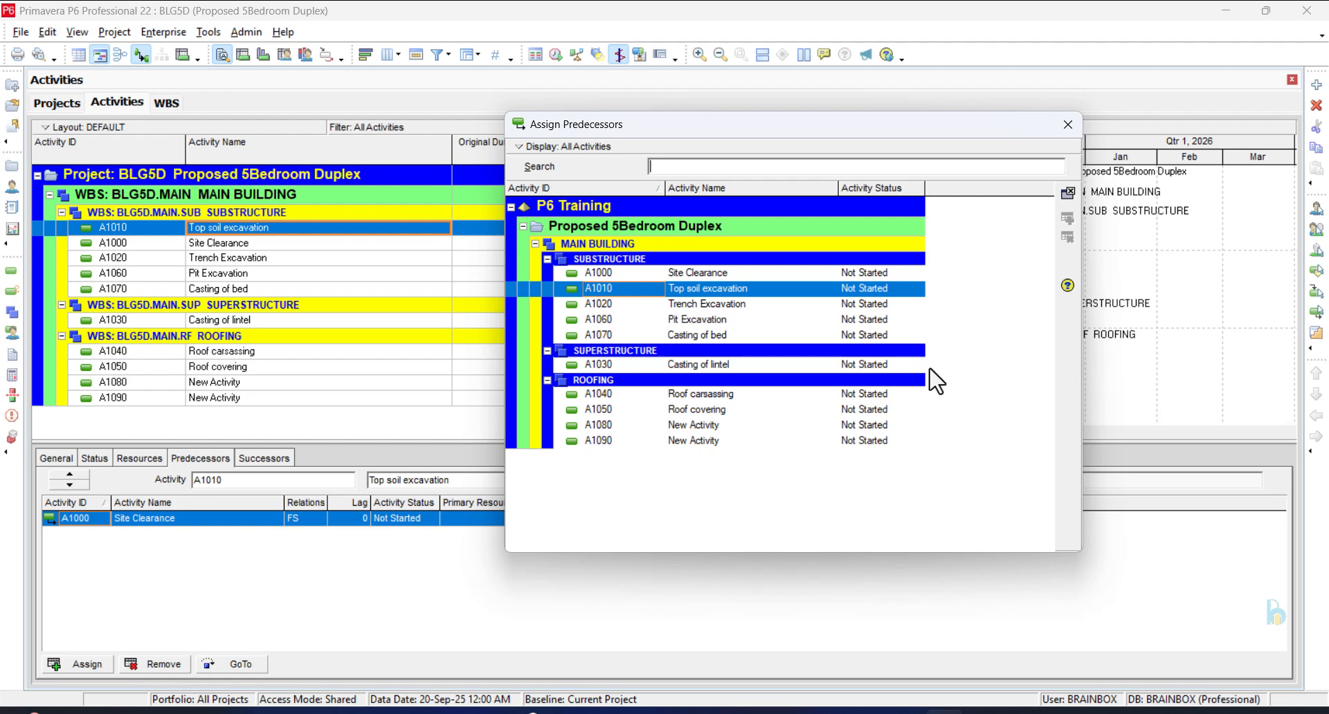
left_click(1068, 195)
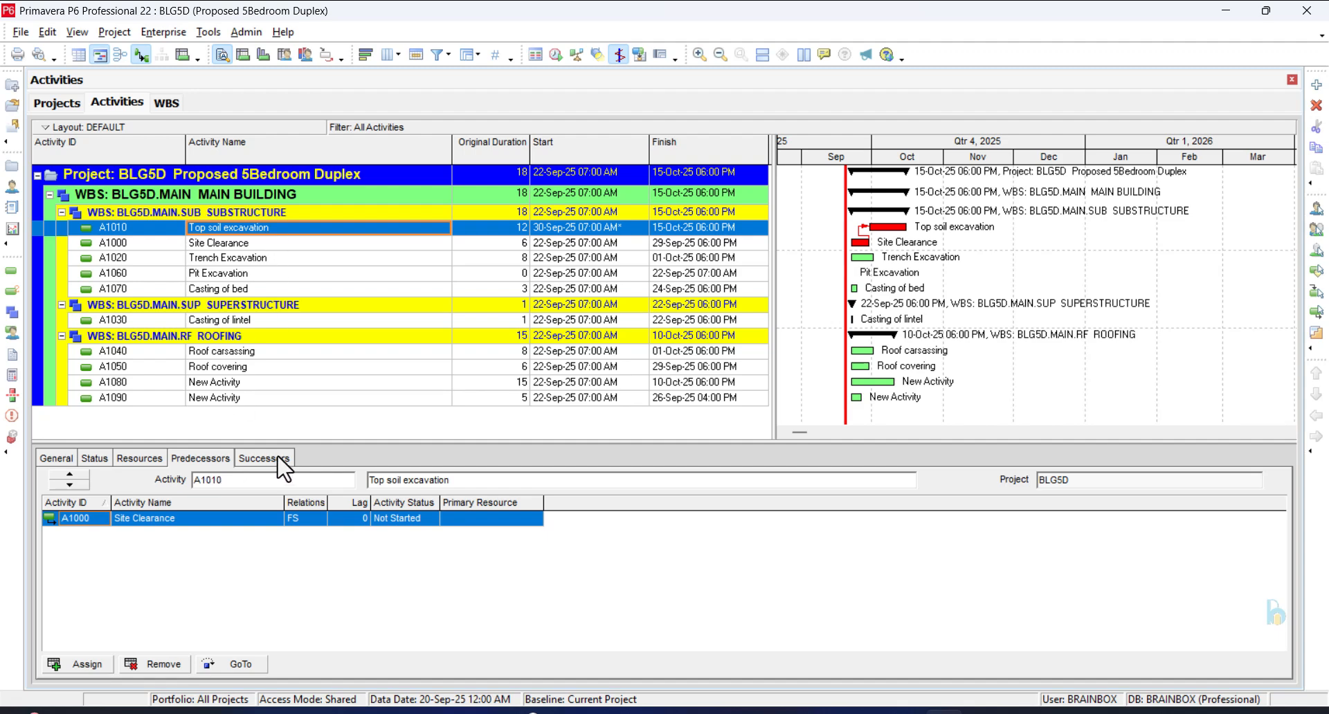
- Assign Trench Excavation (A1020) as a successor of Top soil excavation and show that activity's list of successors
right_click(269, 232)
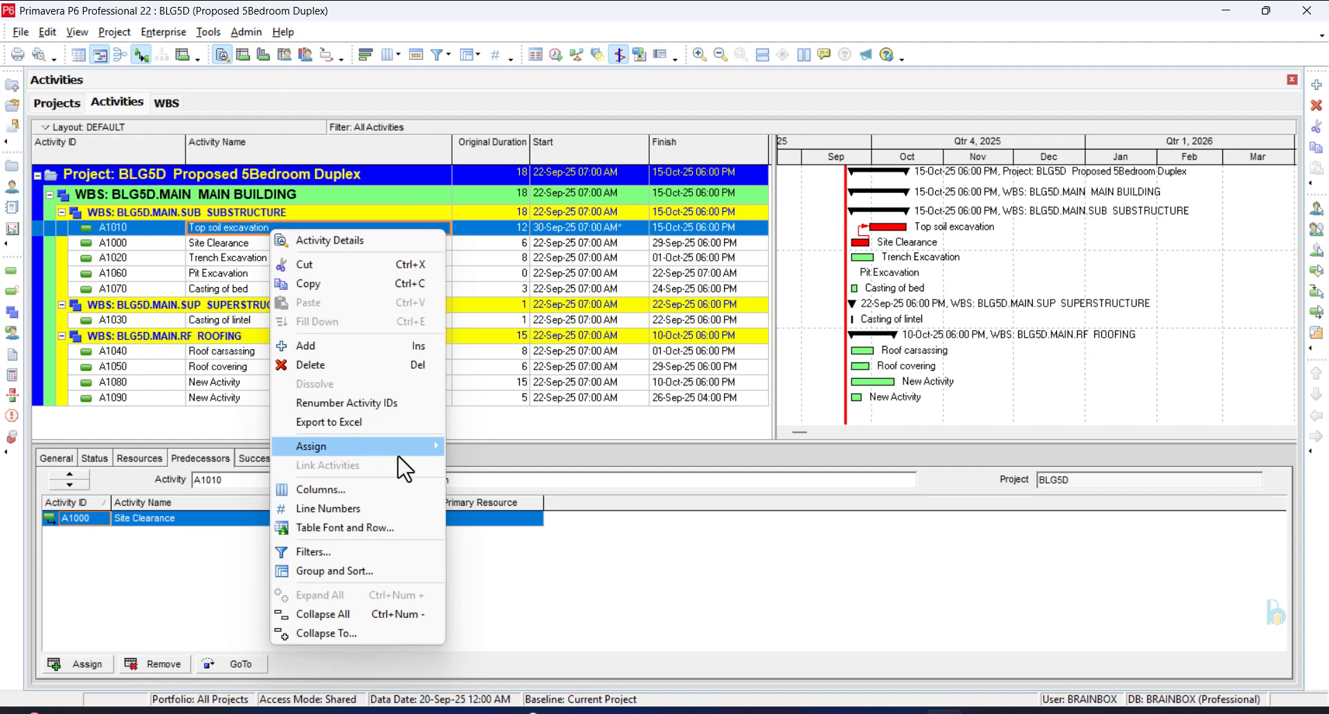
mouse_move(441, 445)
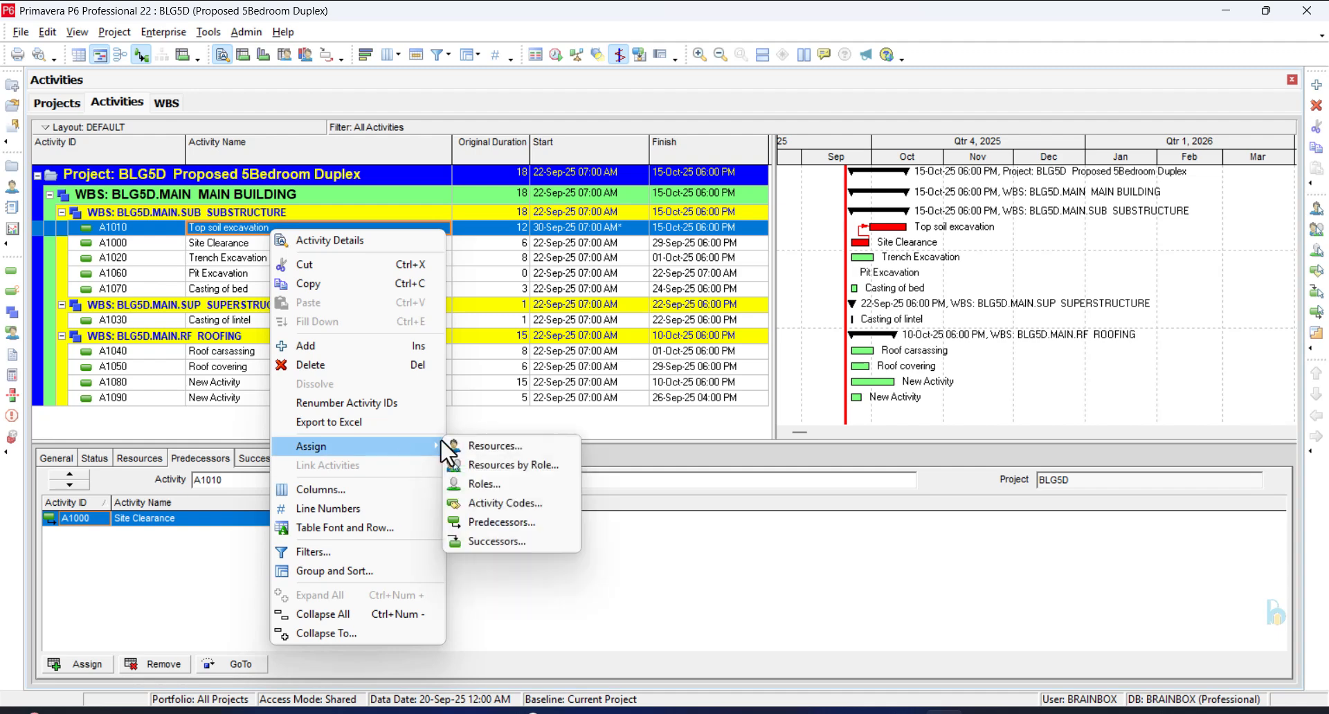
left_click(485, 537)
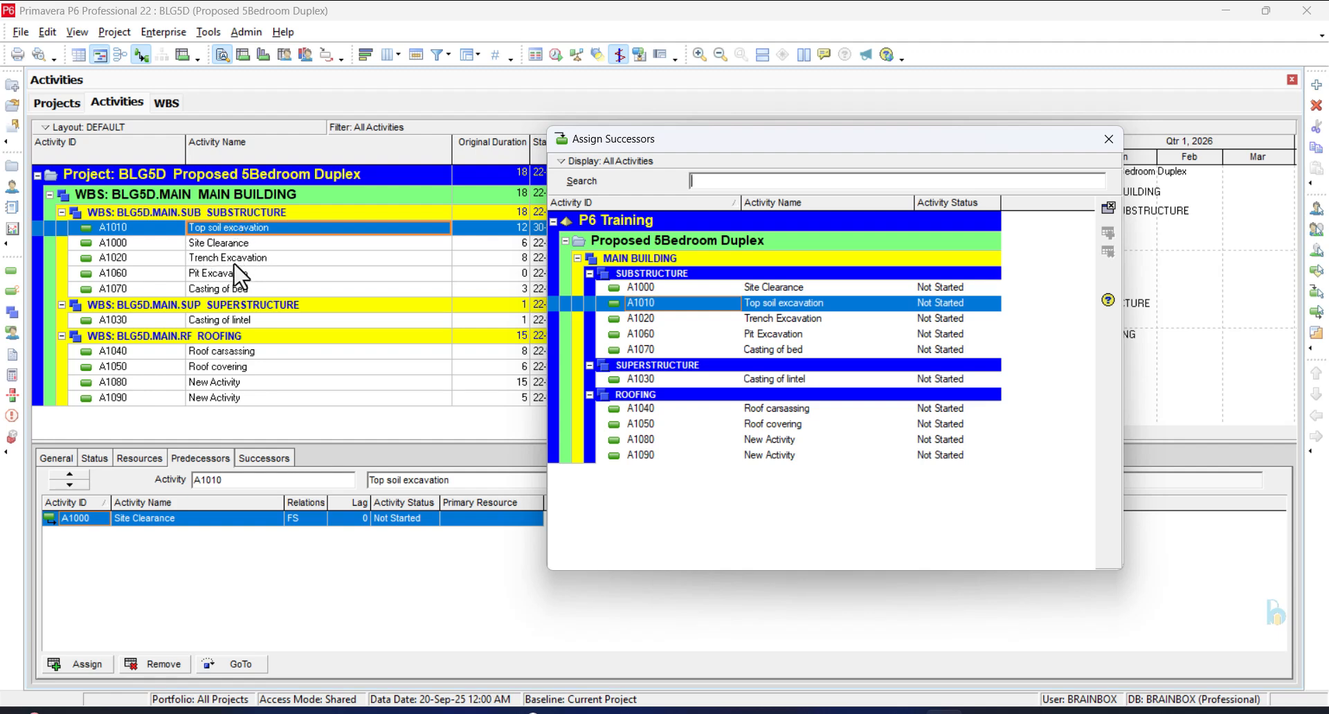
left_click(810, 317)
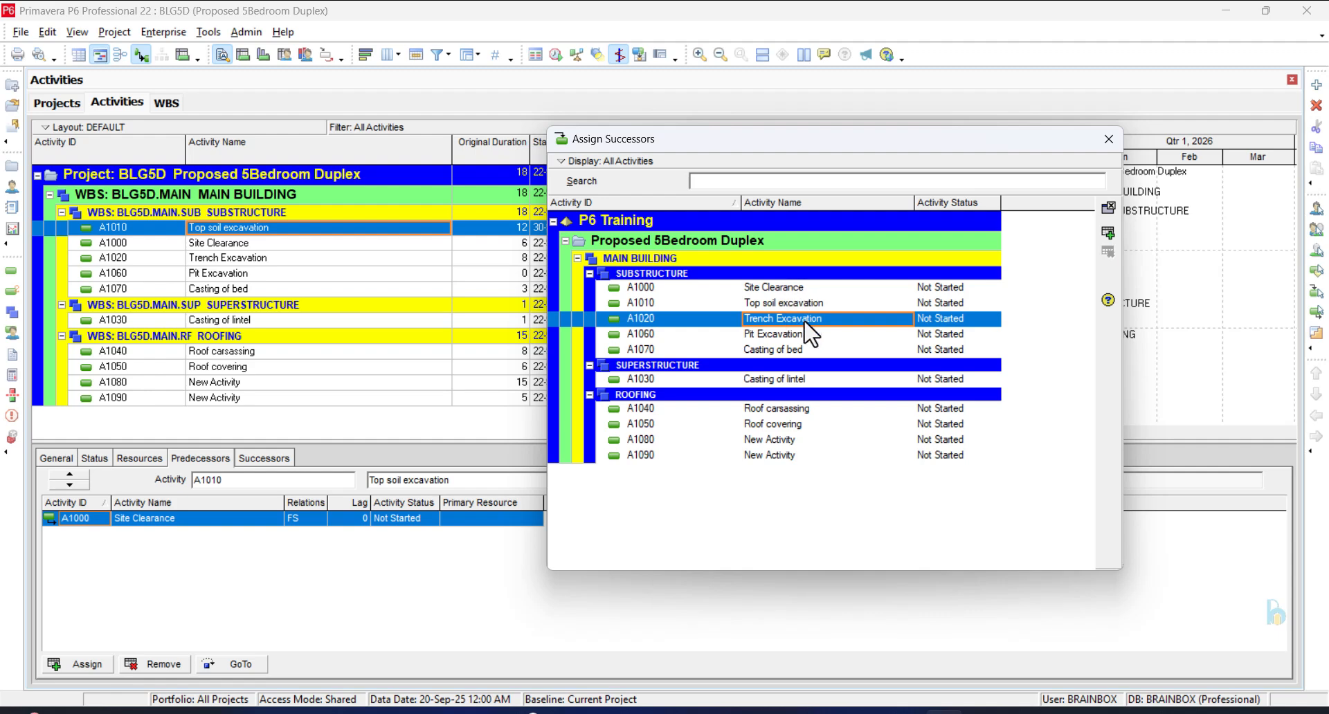
left_click(1110, 230)
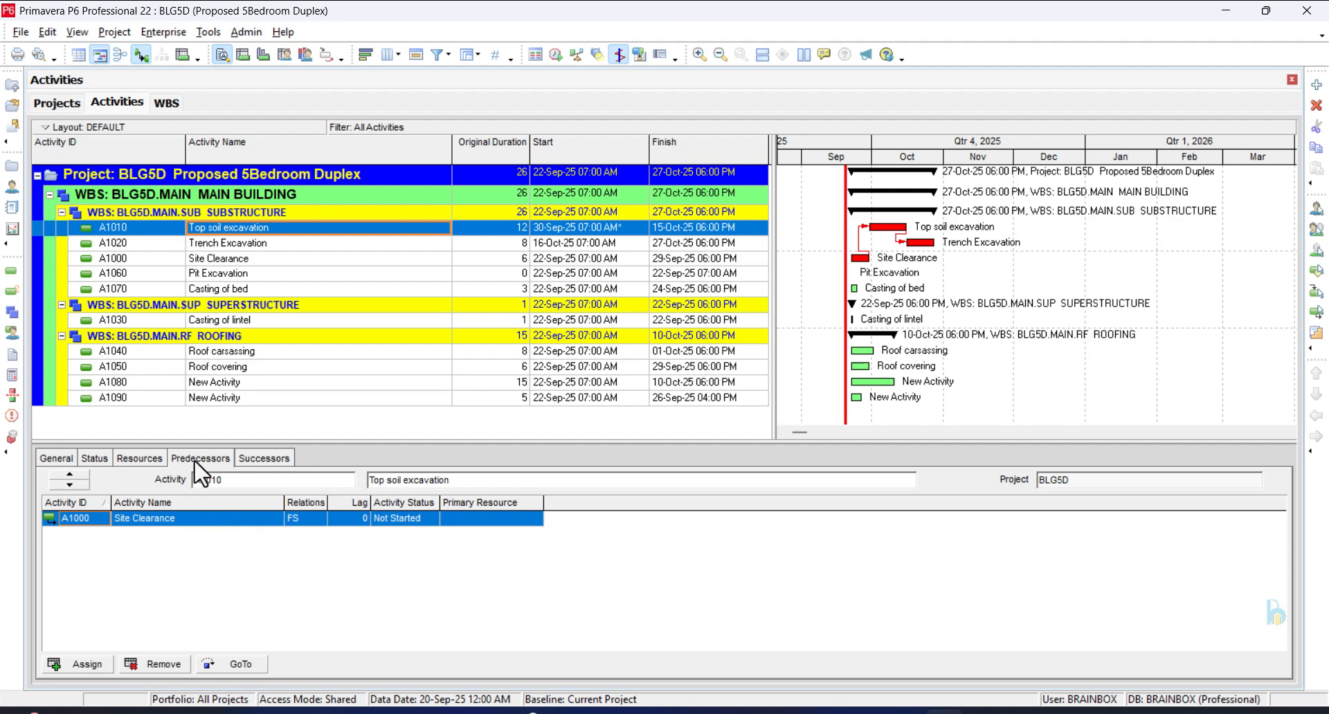
left_click(274, 459)
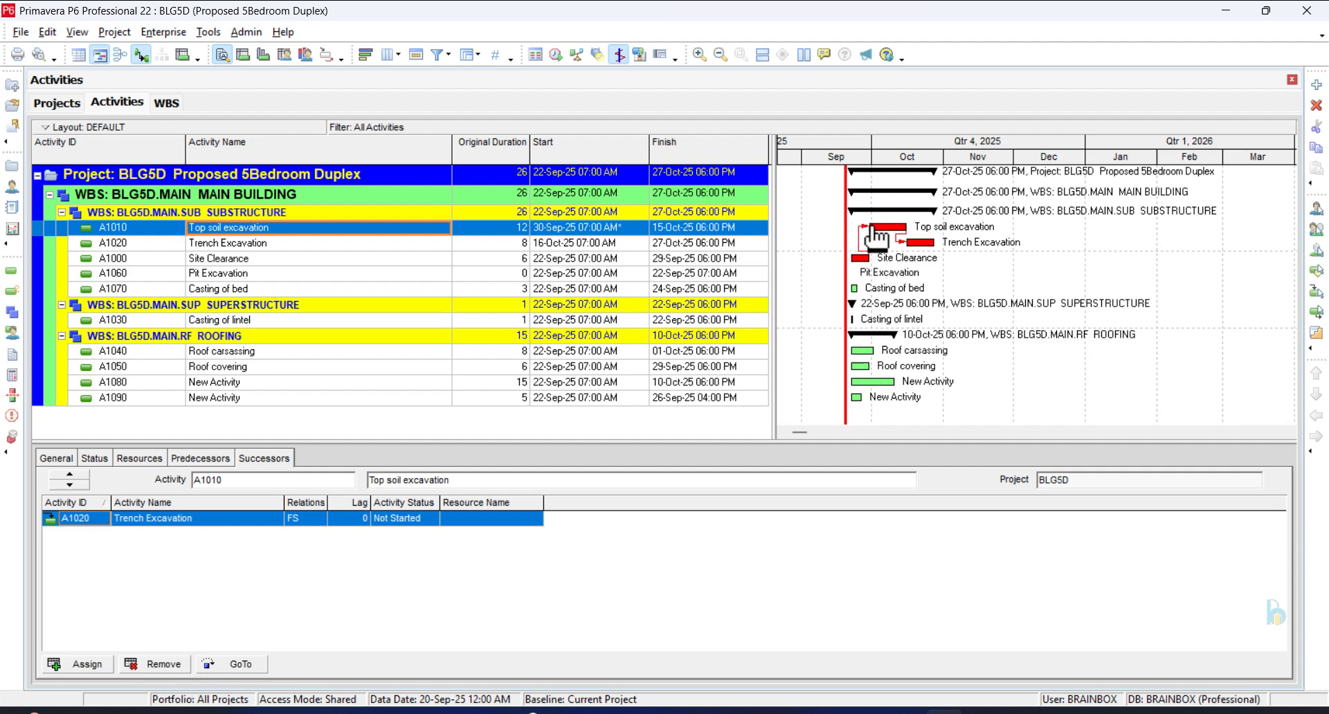
- Examine the links between the linked activities in the Gantt chart, the enlarged activity network and the activity table, ending in the Gantt chart
left_click_drag(876, 235, 930, 248)
left_click(121, 56)
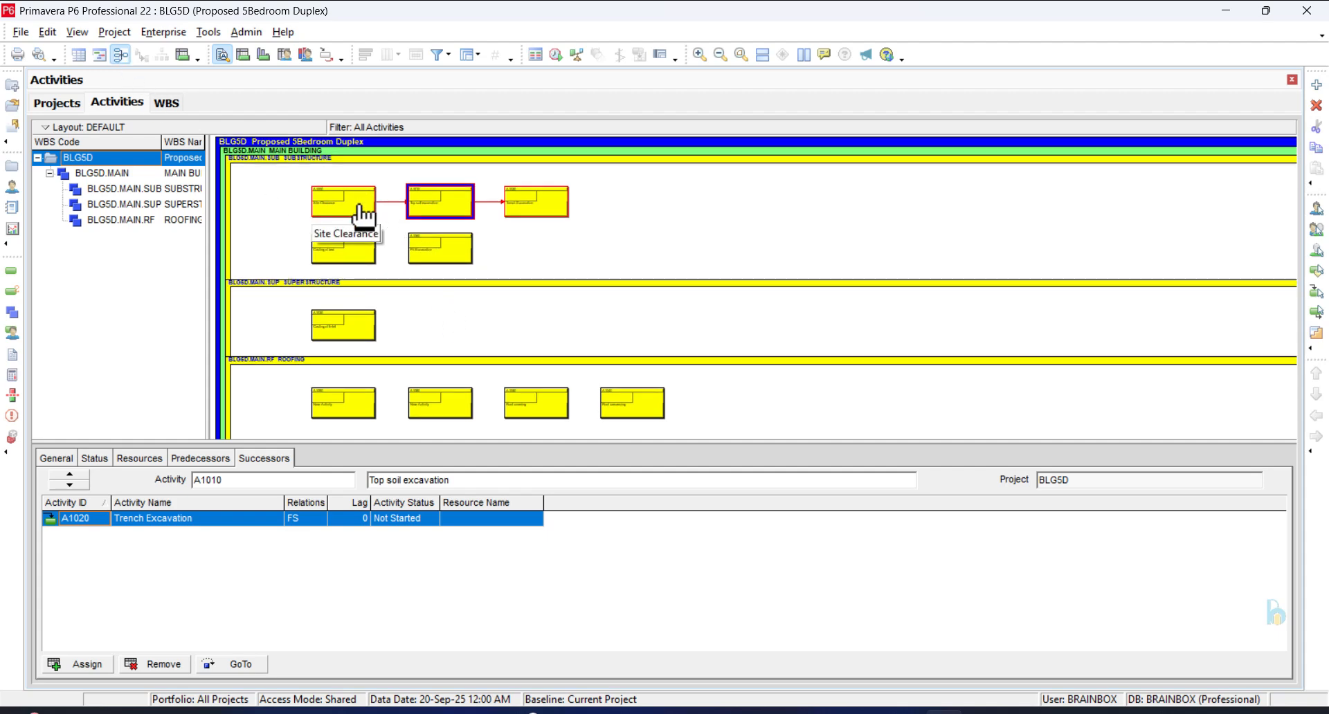
left_click(699, 56)
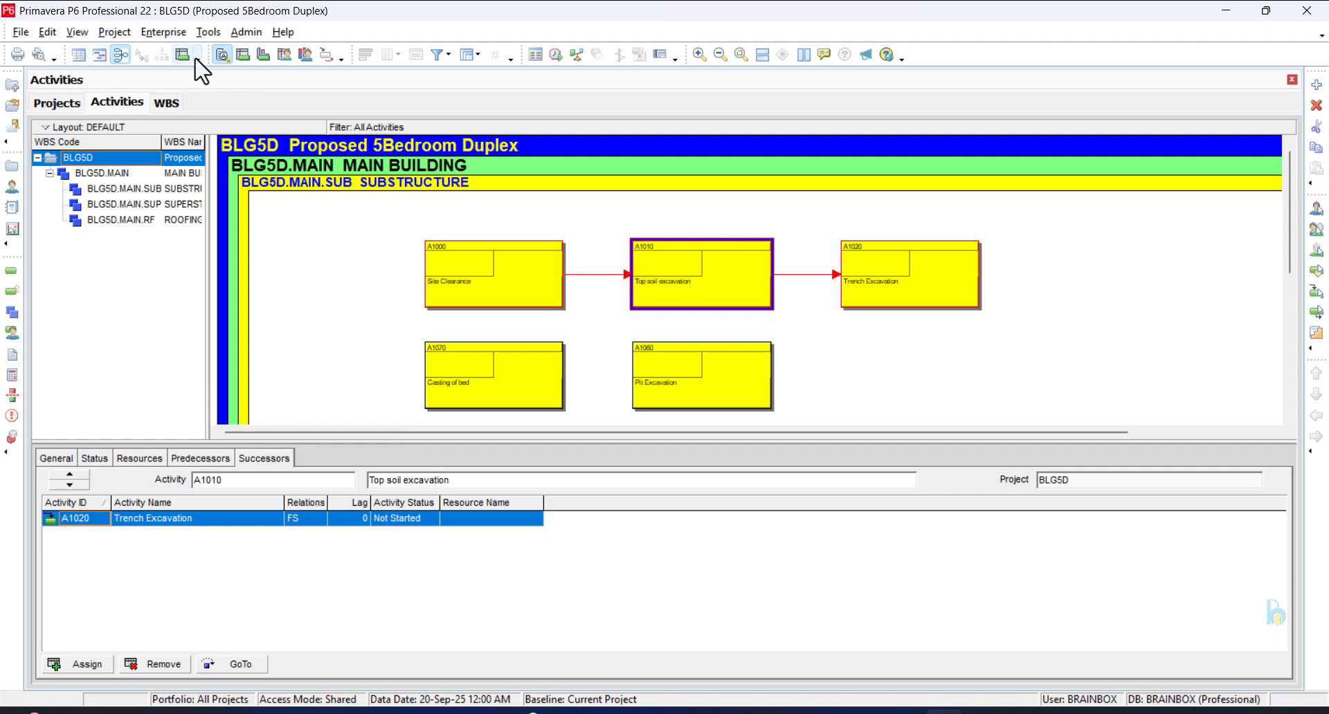
left_click(80, 55)
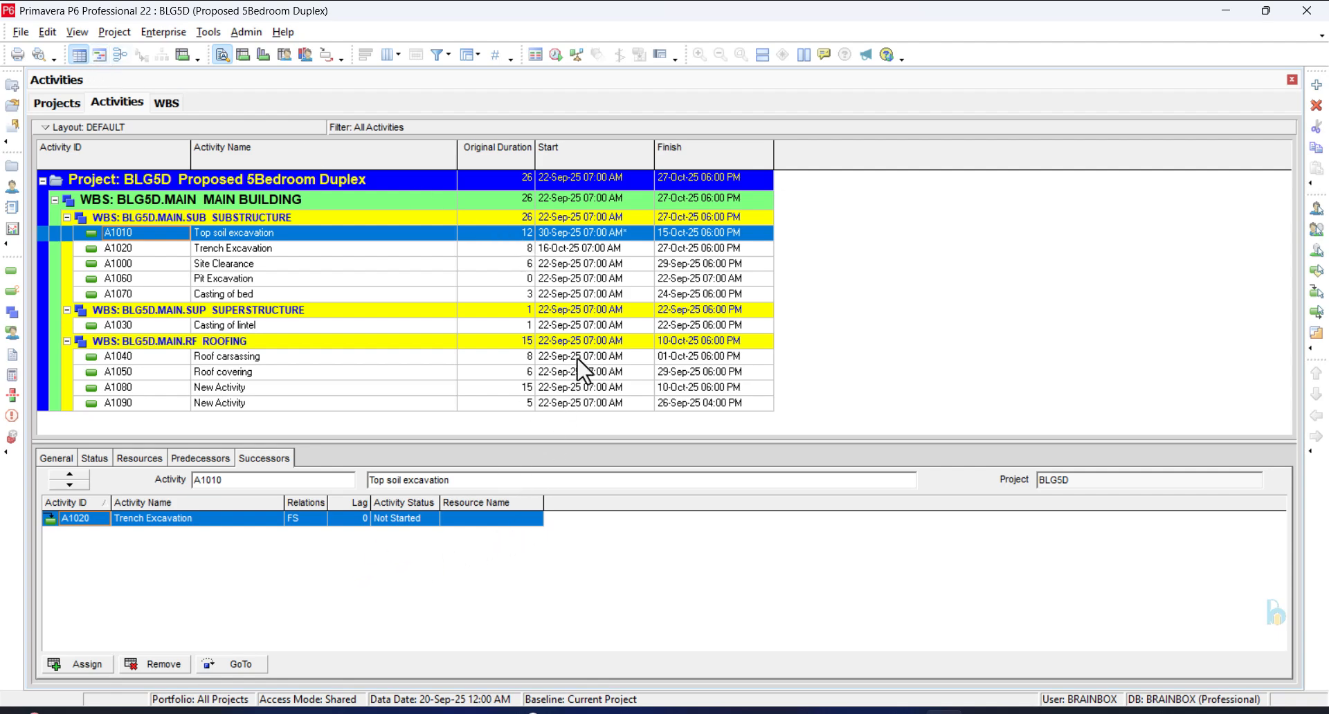
left_click(100, 56)
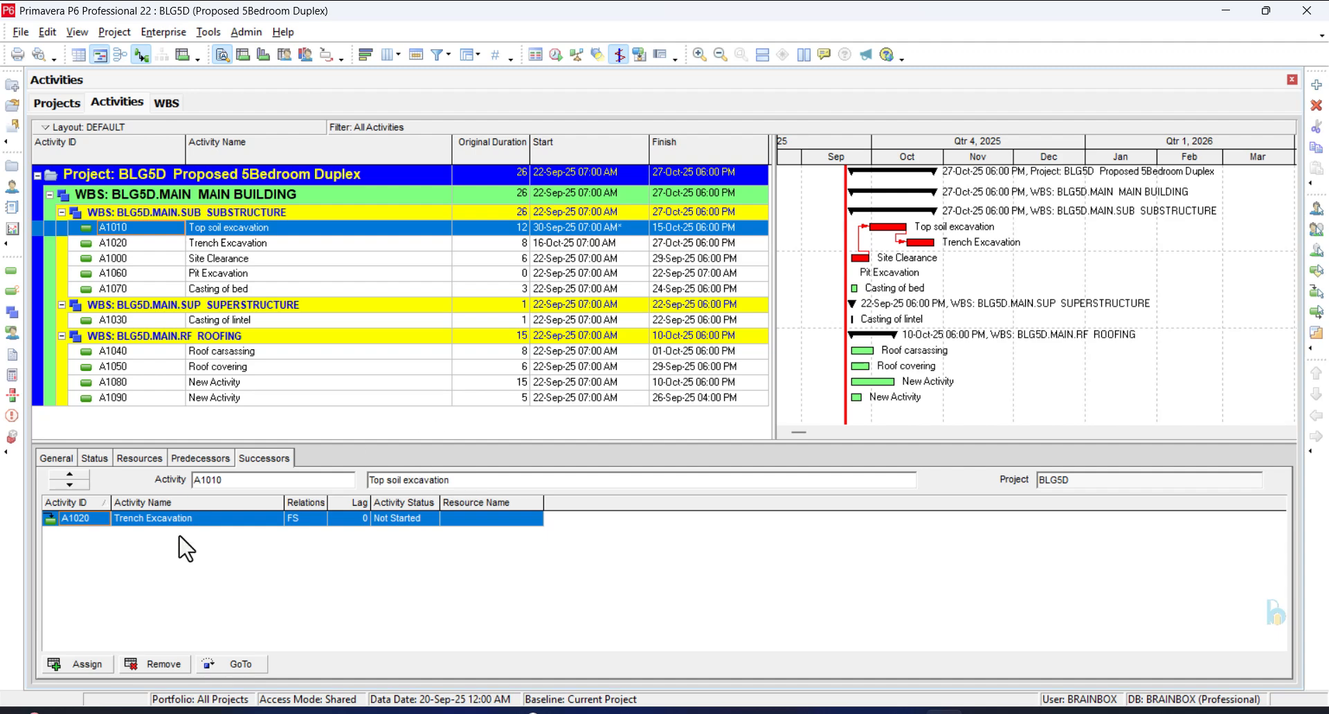
- Review the relationship types available for the Trench Excavation successor of Top soil excavation, without changing the current type
left_click(317, 519)
left_click(319, 518)
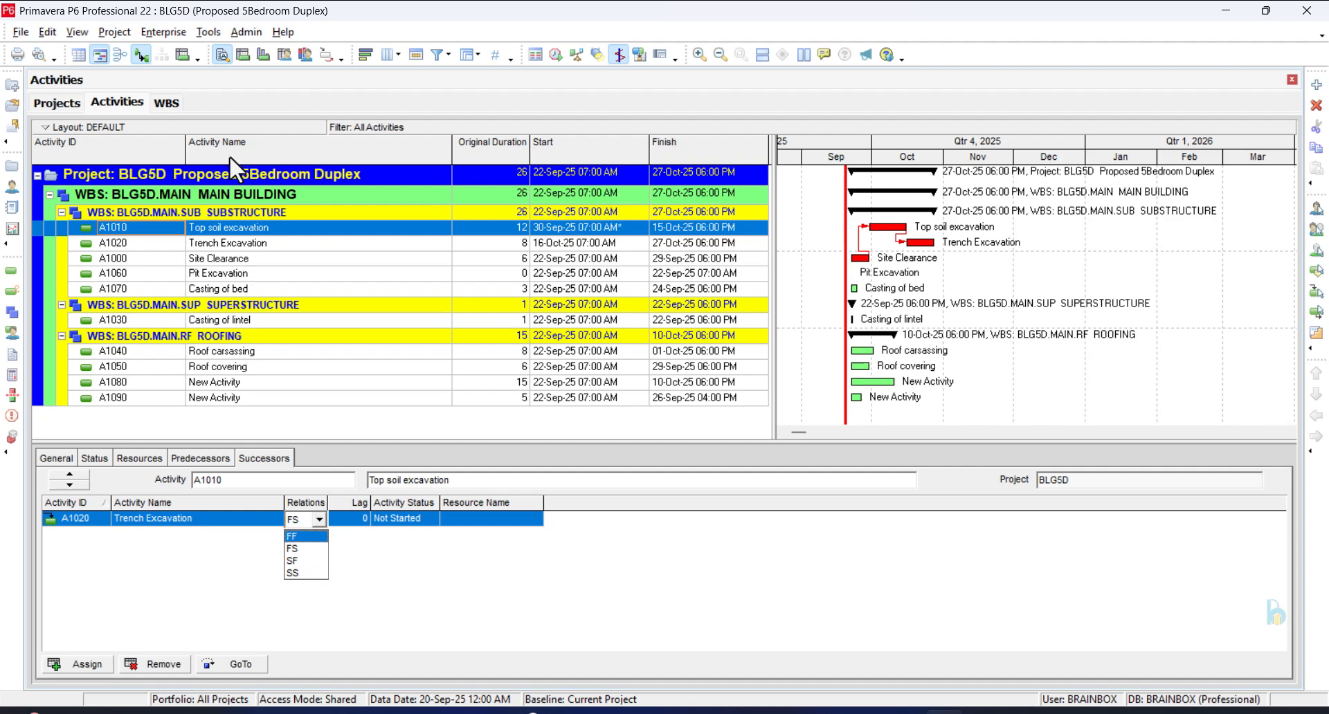
left_click(268, 248)
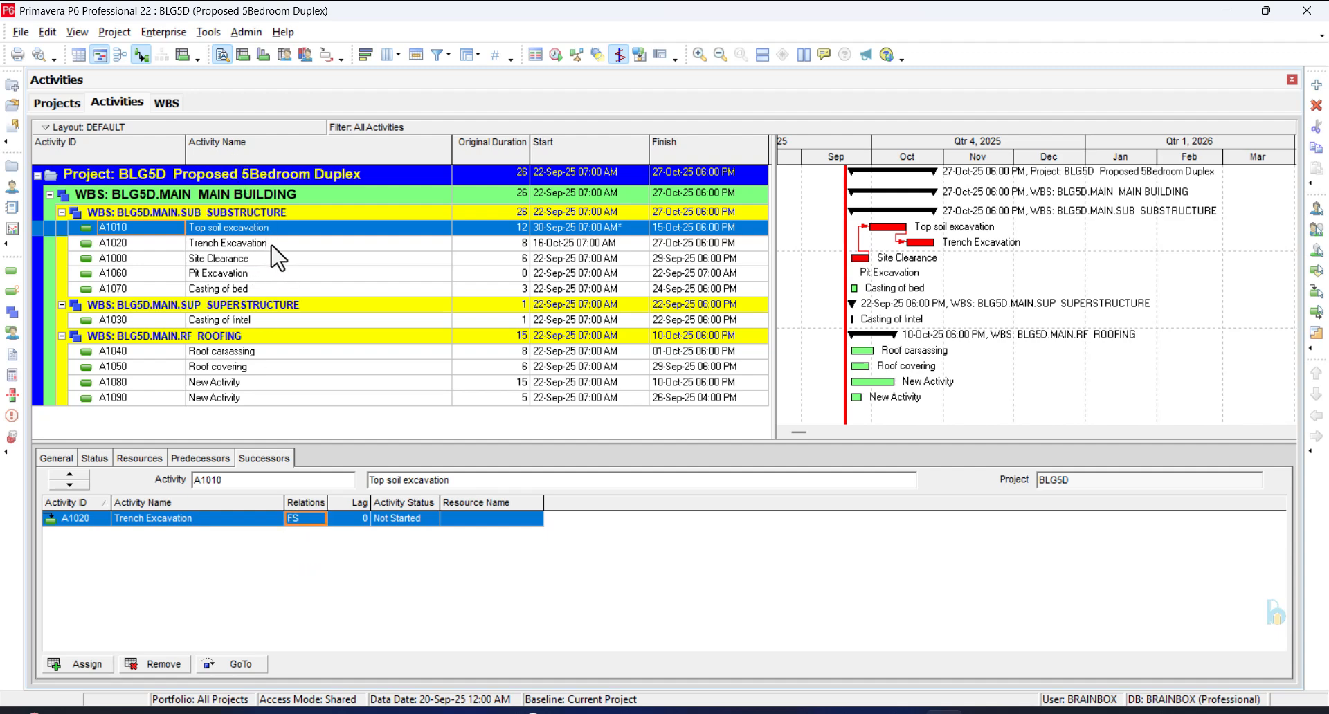
left_click(274, 258)
left_click(268, 226)
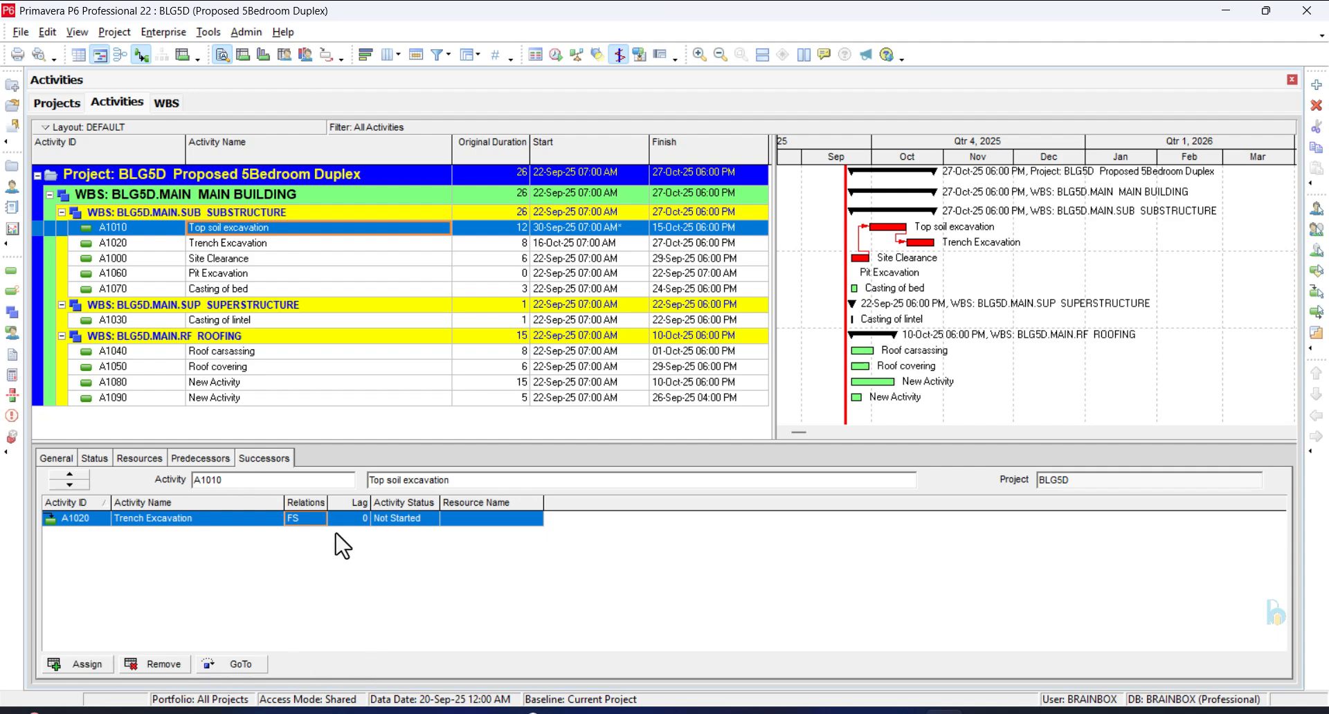
left_click(318, 520)
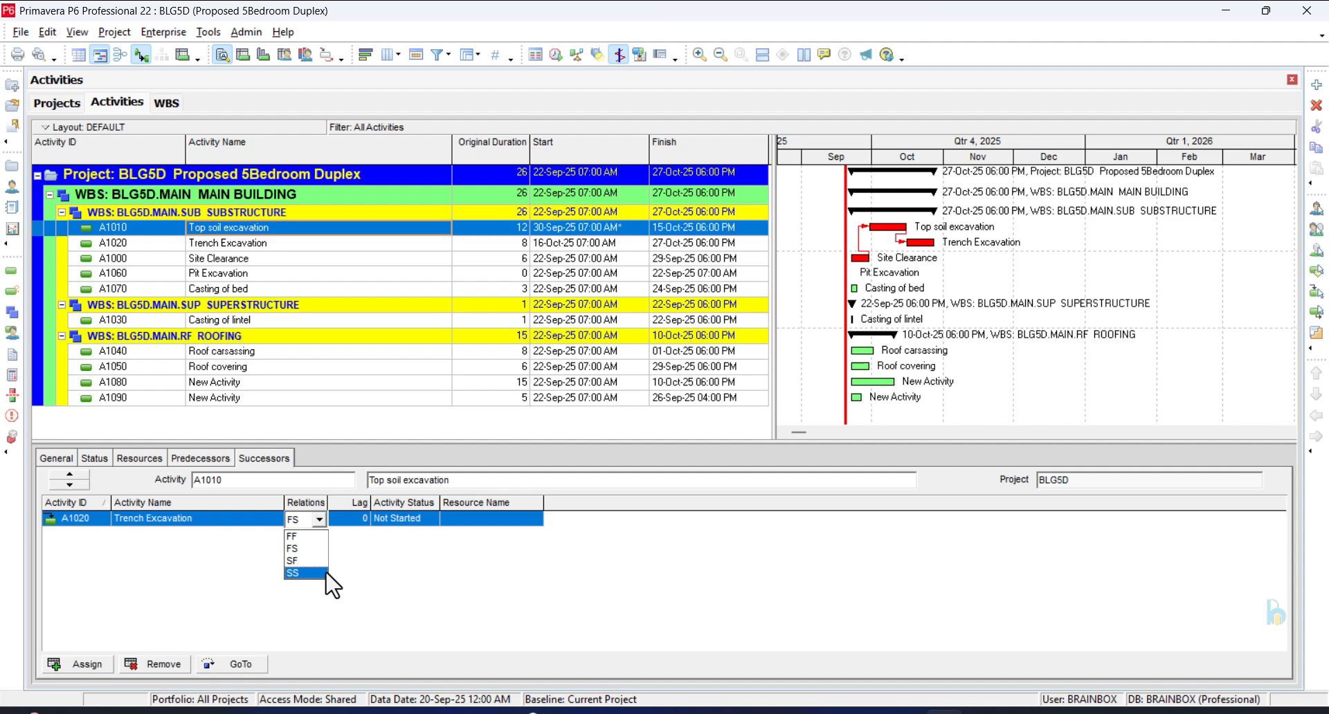
left_click(344, 565)
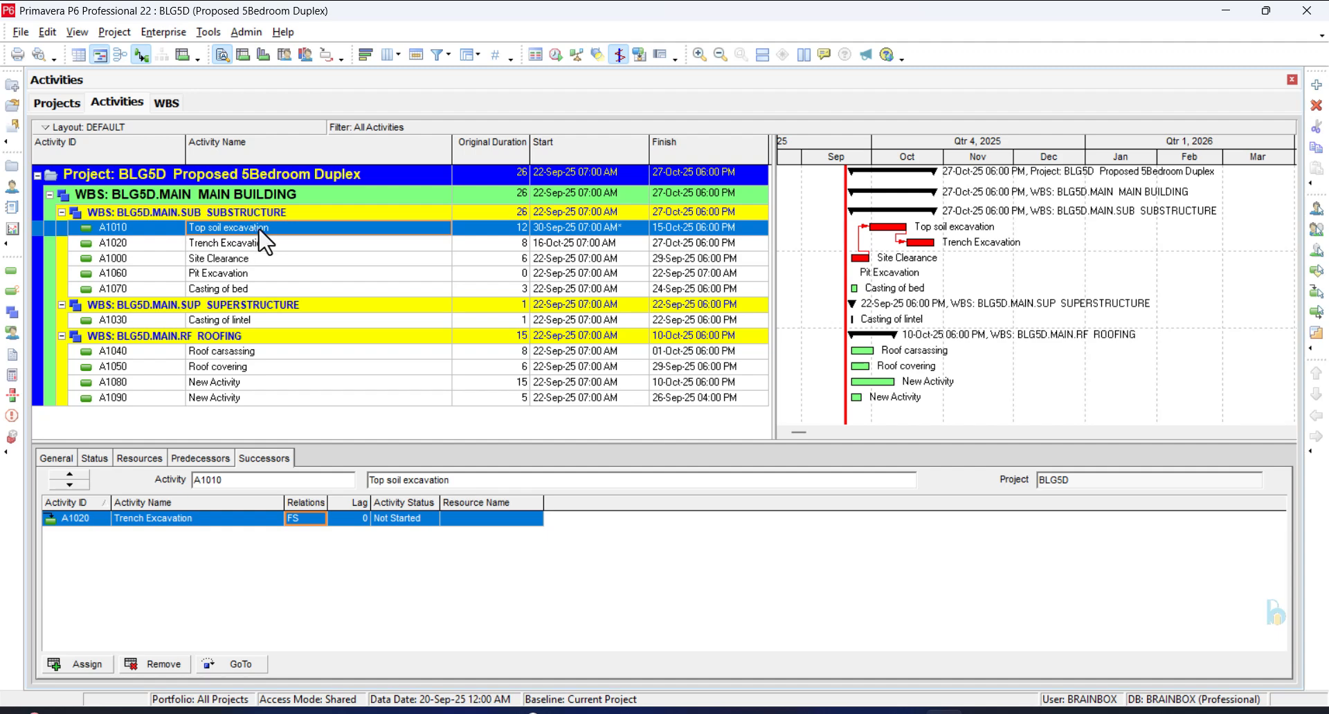
- Change the relationship of Top soil excavation's predecessor, Site Clearance, to SS and trace the link in the Gantt chart
left_click(308, 519)
left_click(207, 457)
left_click(308, 519)
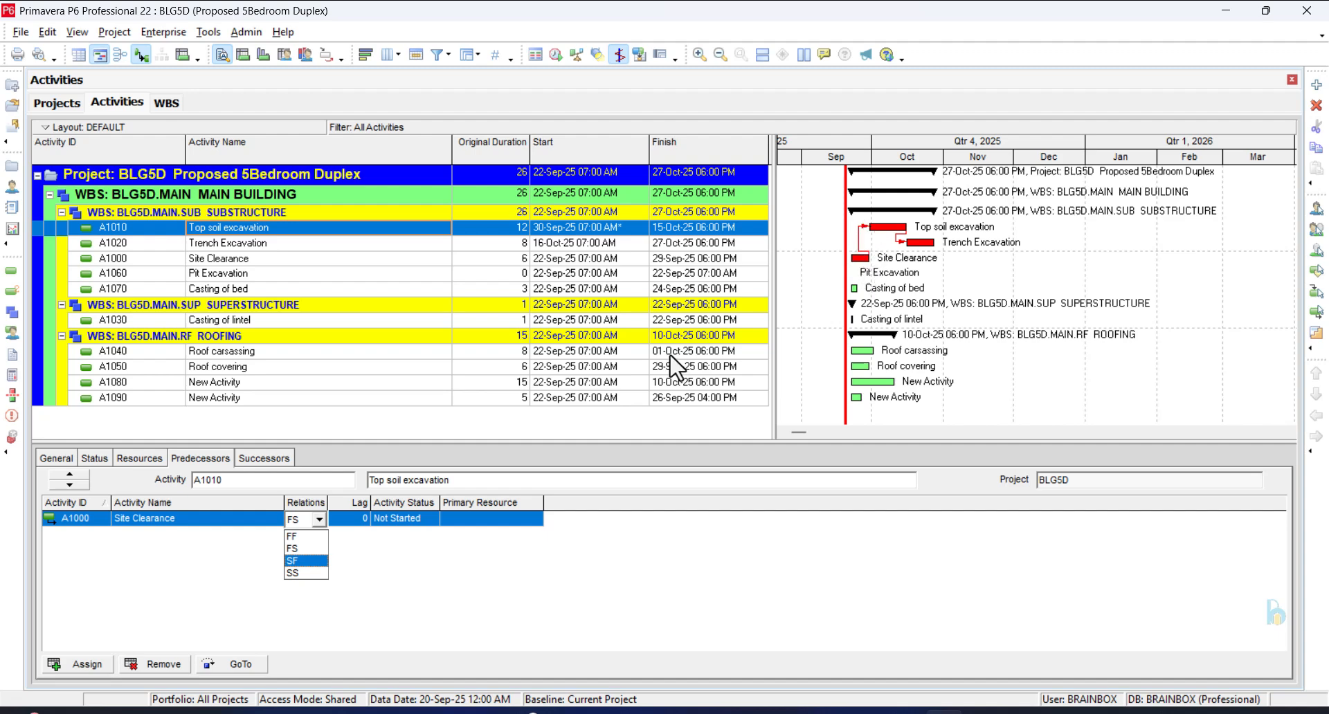
left_click(302, 573)
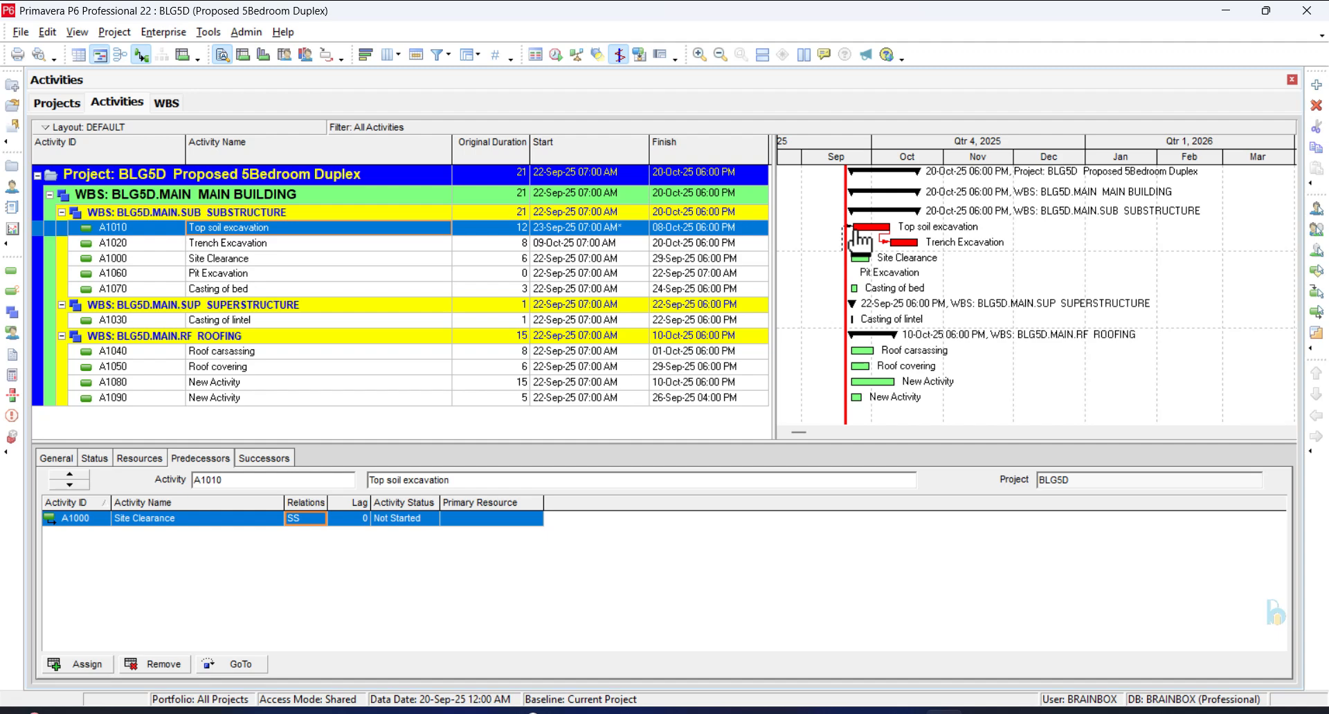
left_click_drag(845, 240, 863, 274)
- Switch to the PowerPoint presentation, show the slide on relationships and dependencies full screen, and return to Primavera P6
left_click(308, 523)
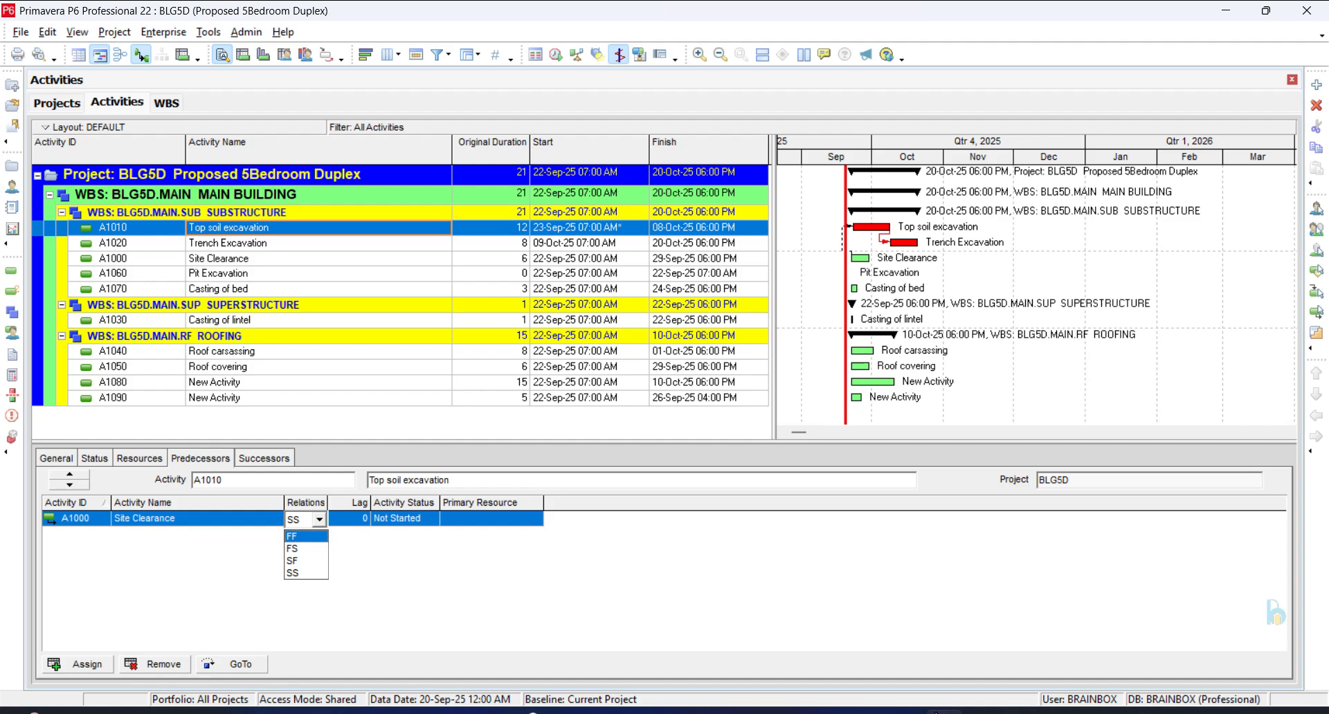
left_click(905, 713)
key("alt+Tab")
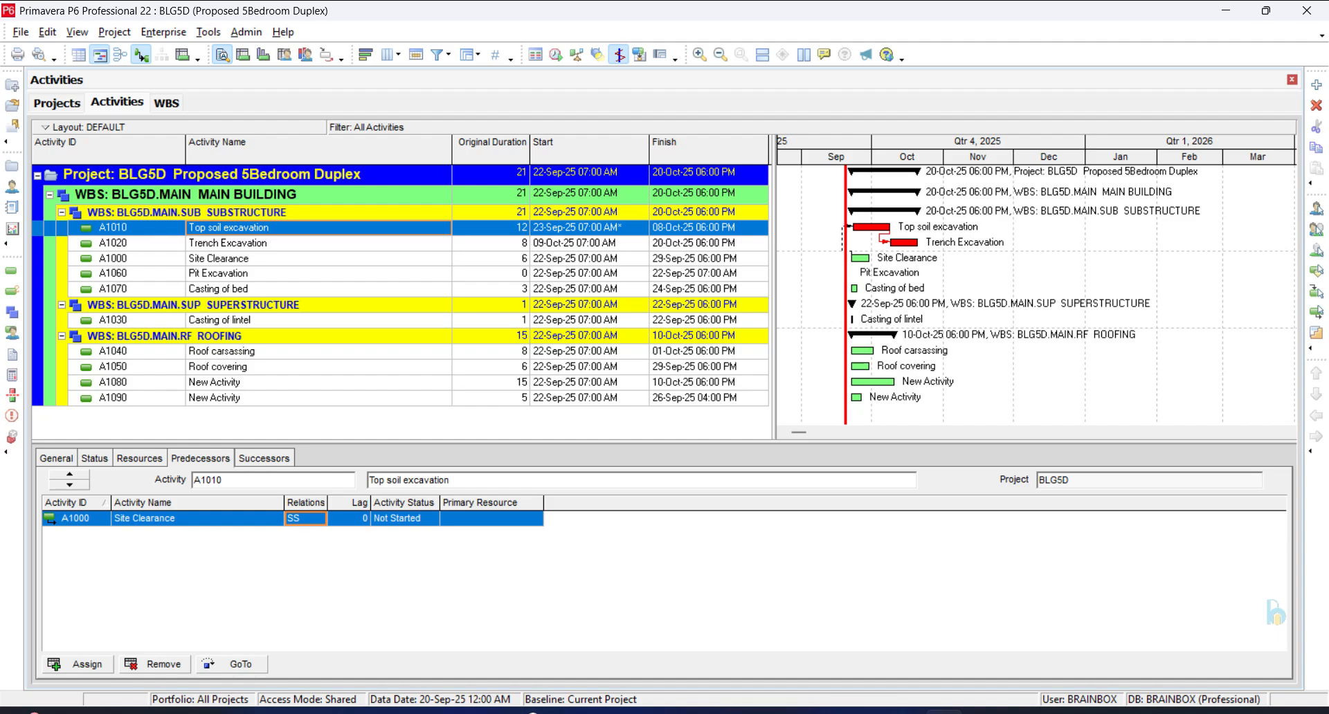
key("alt+Tab")
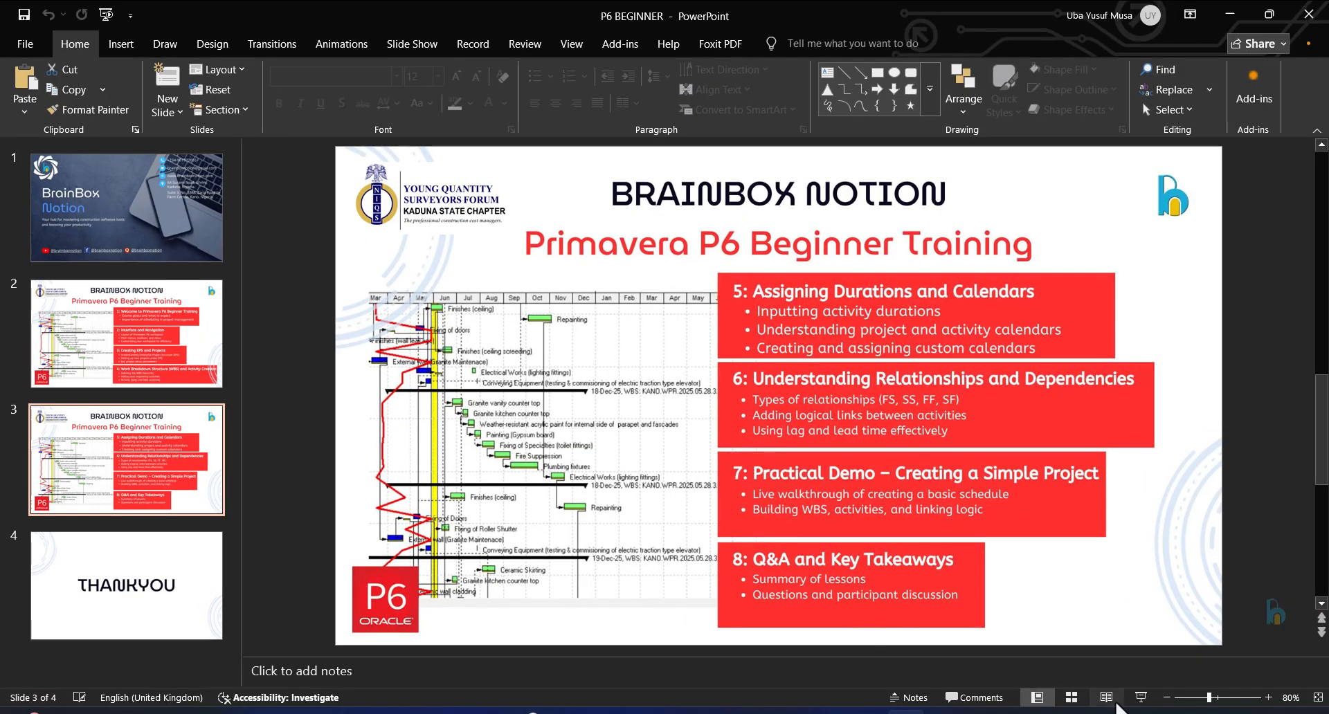
left_click(1142, 698)
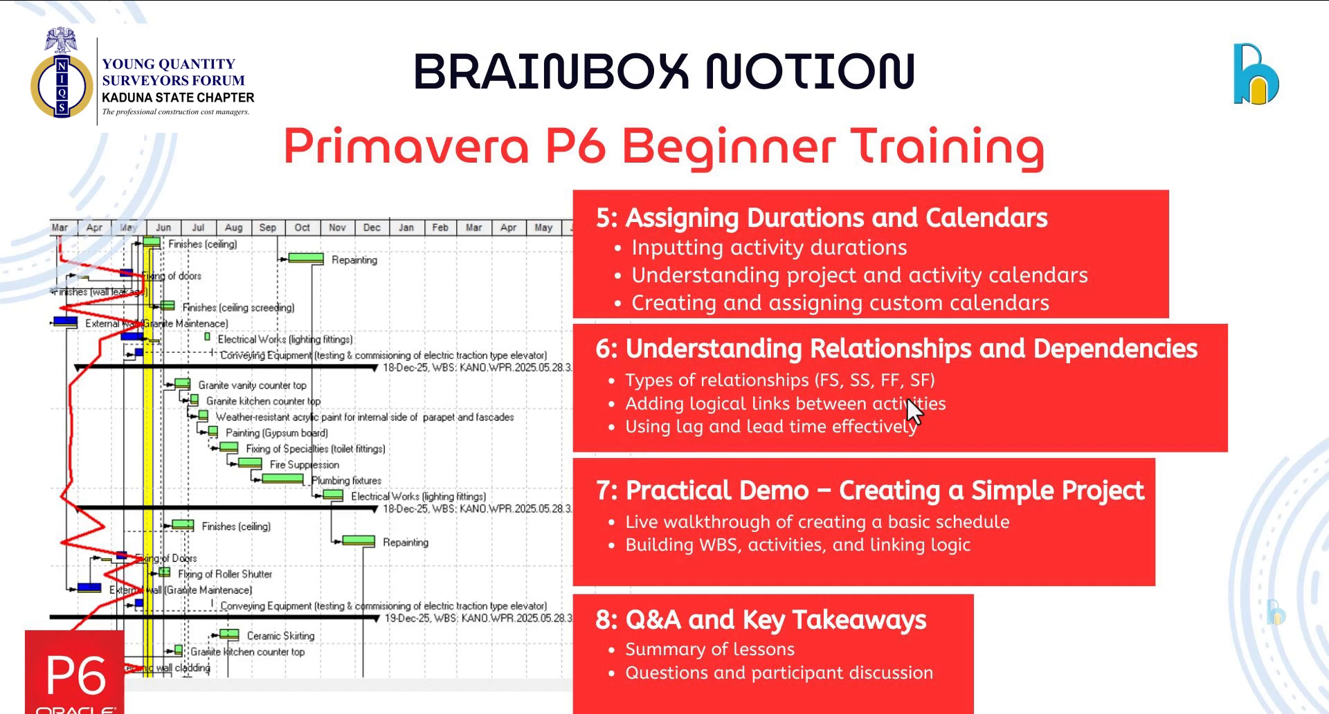
key("Escape")
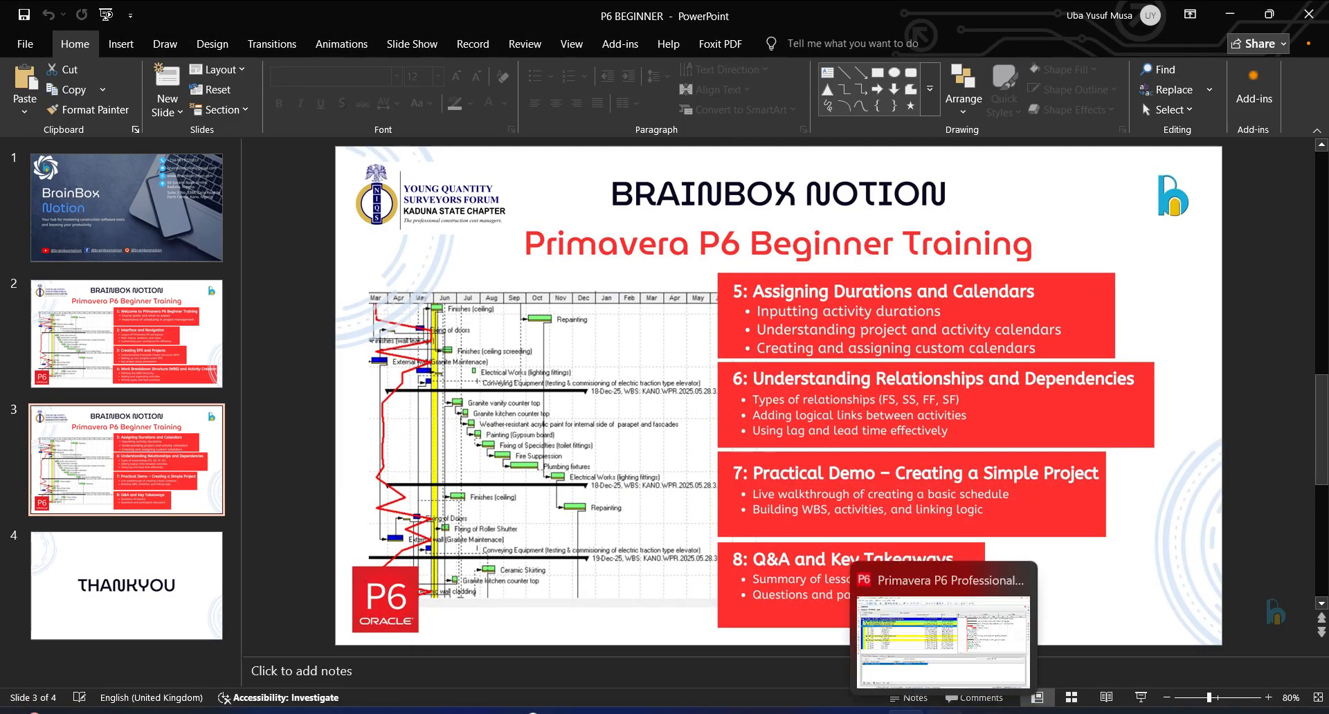
left_click(944, 712)
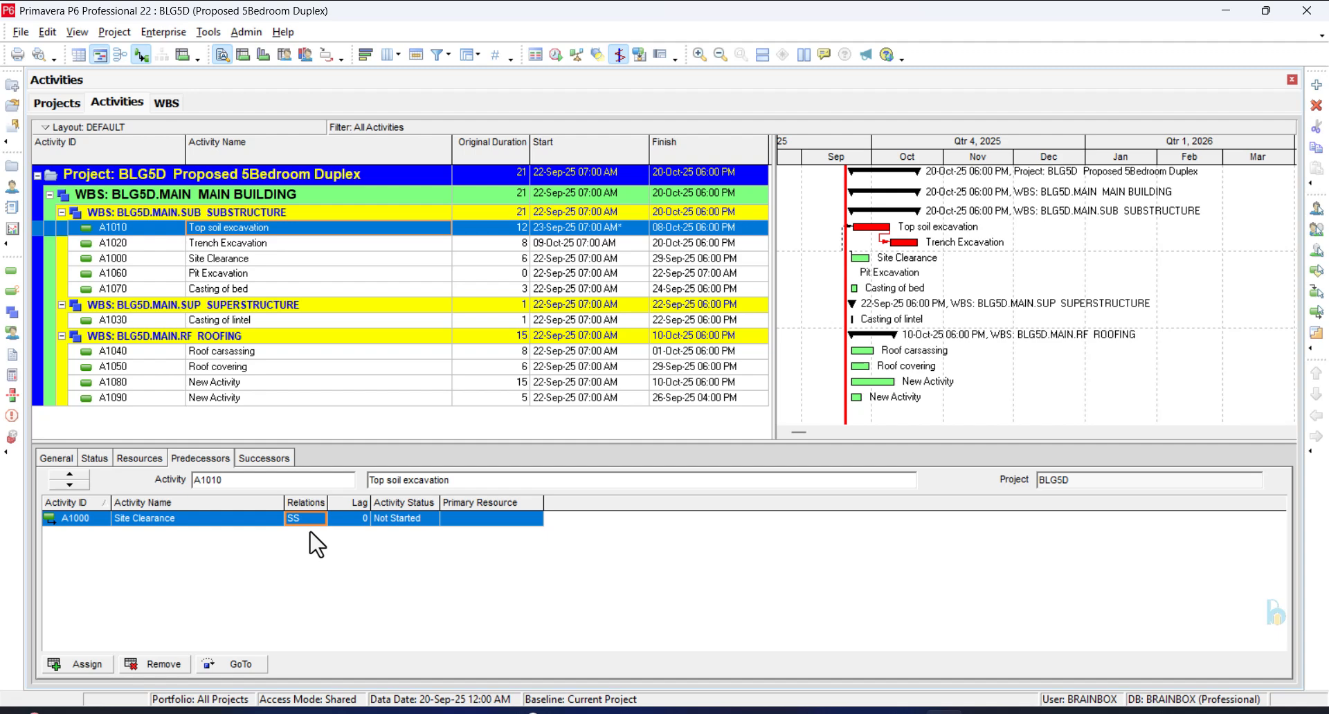
- Set the lag of the Site Clearance predecessor of Top soil excavation to 1
left_click(253, 451)
left_click(362, 519)
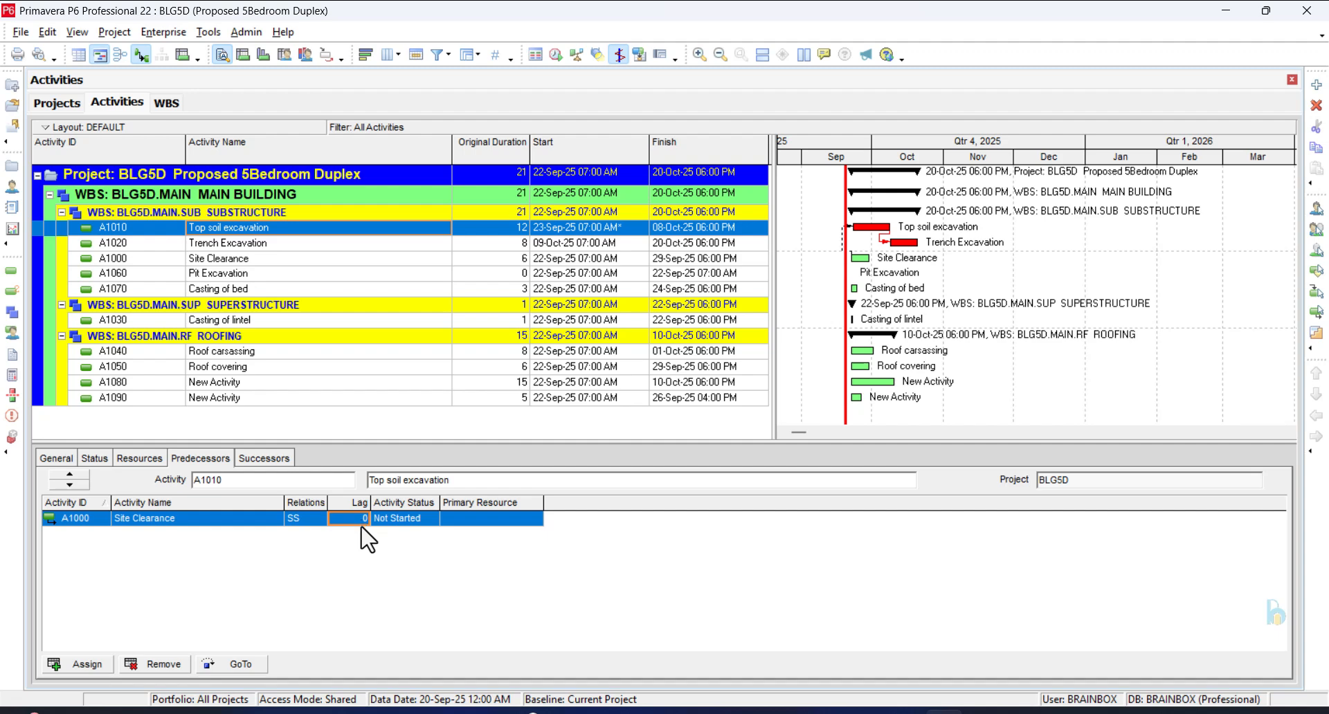
left_click(358, 521)
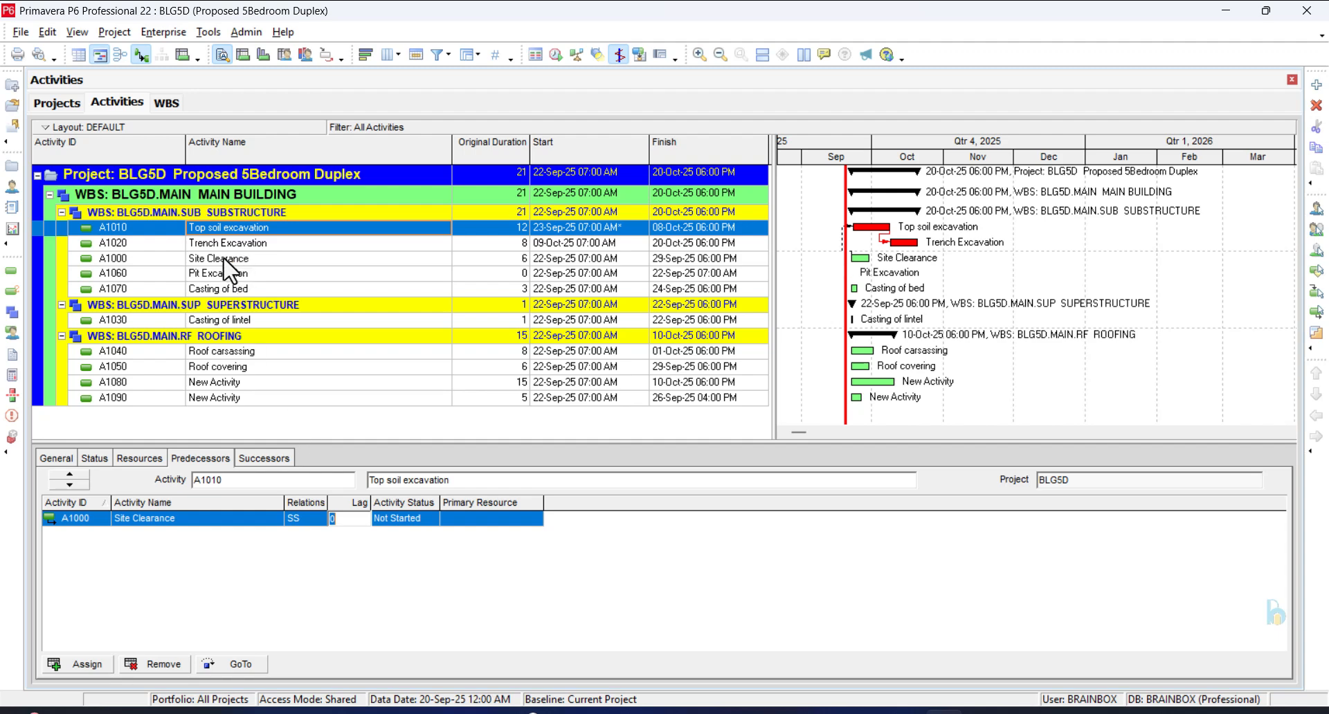
type("1")
left_click(336, 541)
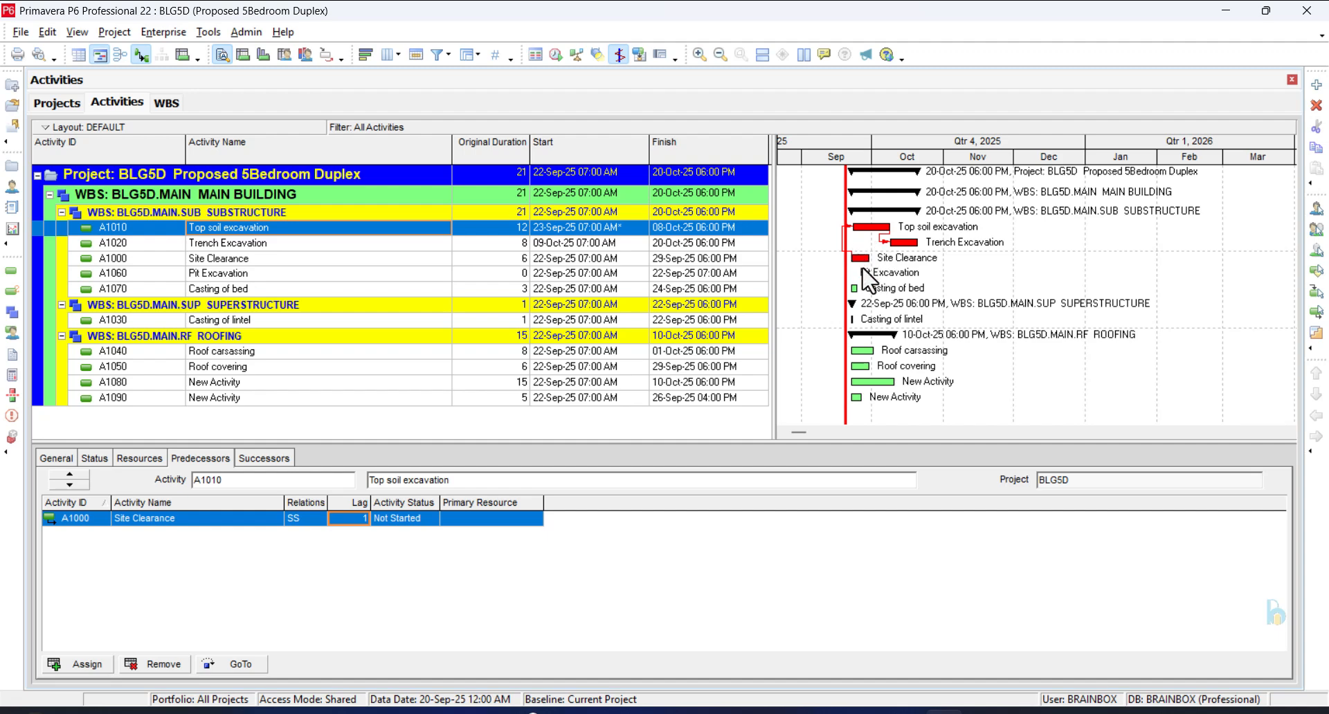
- Set the lag of Top soil excavation's Site Clearance predecessor to -1 and reschedule the project
left_click(342, 520)
type("-1")
left_click(421, 629)
left_click(556, 55)
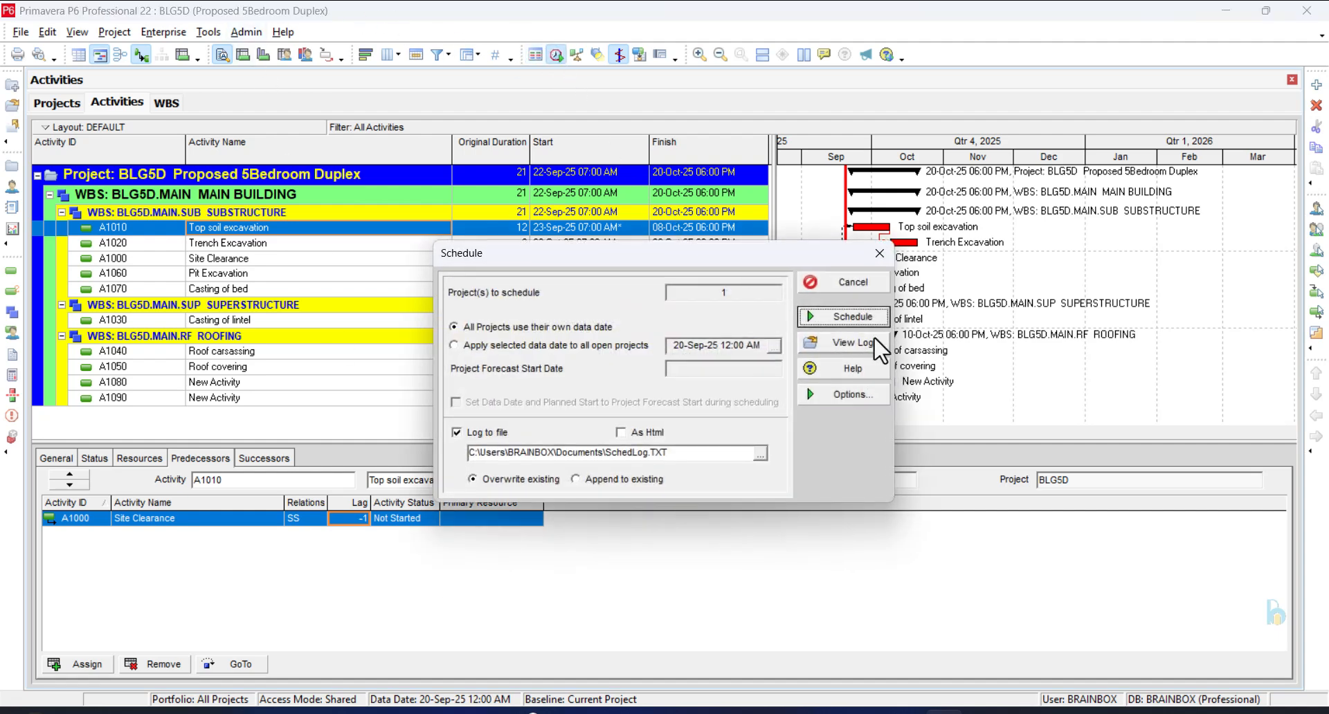
left_click(854, 317)
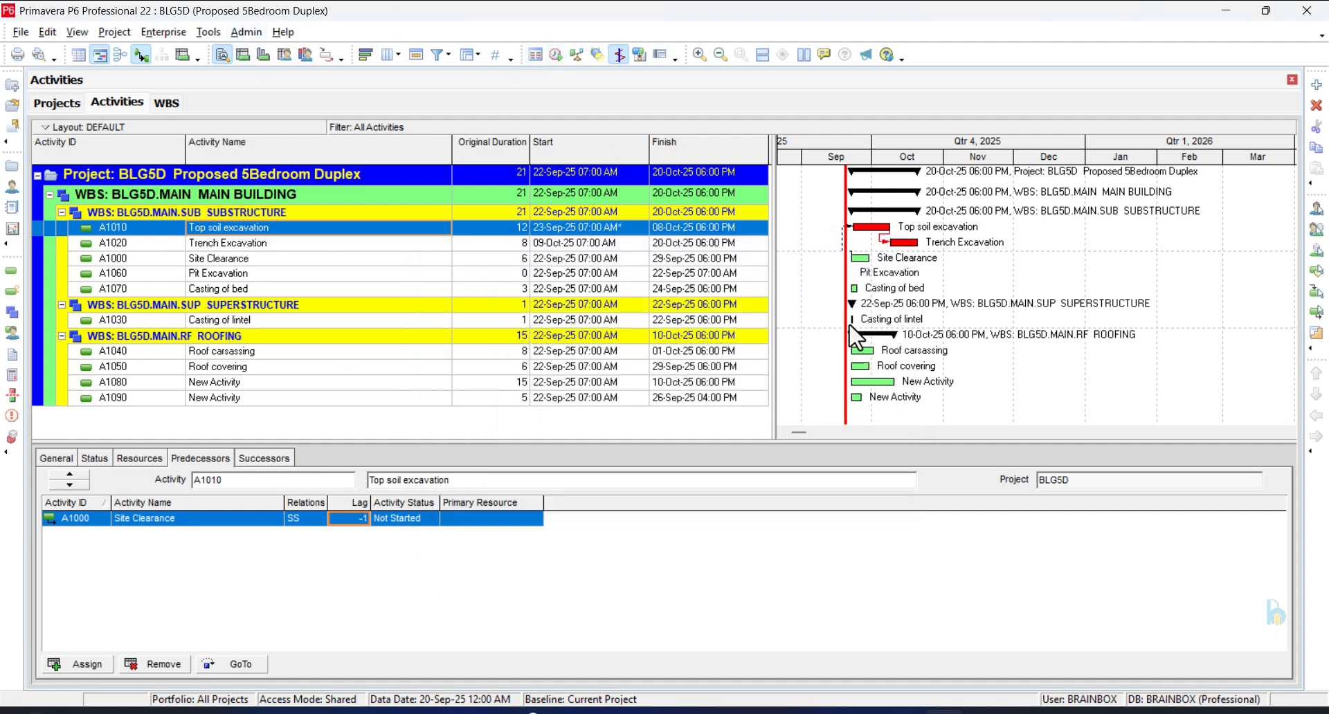
- Set the lag of the Site Clearance predecessor of Top soil excavation to 2
left_click(341, 520)
type("2")
key("Return")
- Set the original duration of the Site Clearance activity to 3 days
left_click(268, 261)
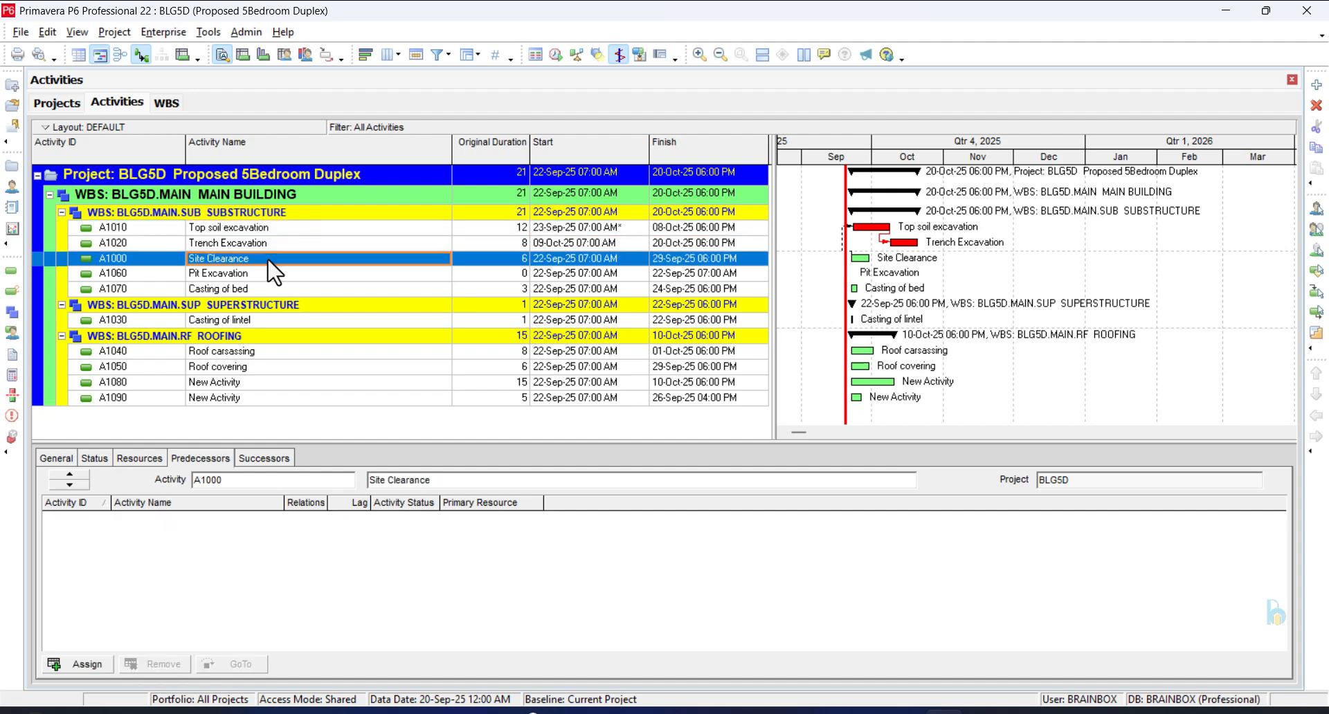
left_click(487, 260)
left_click(487, 259)
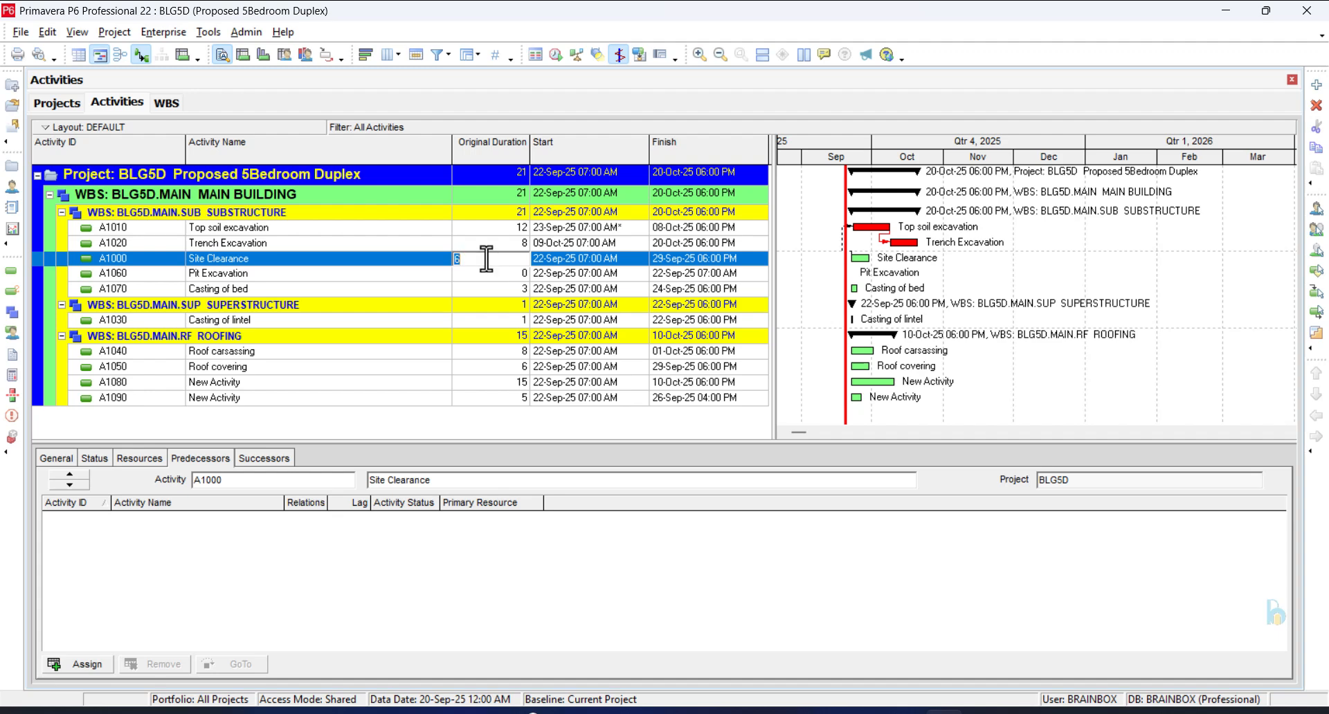
type("3")
key("Return")
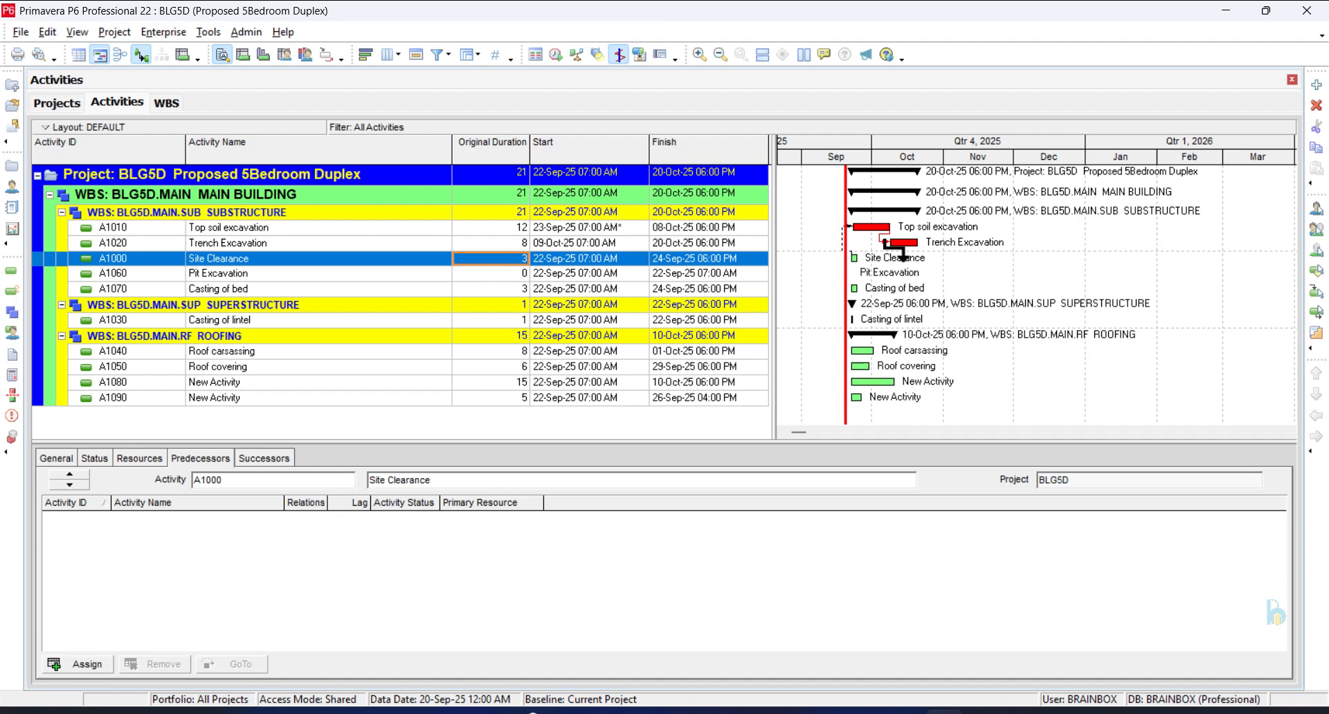
- Reset the lag of Top soil excavation's Site Clearance predecessor to 0
left_click(139, 459)
left_click(198, 459)
left_click(265, 231)
left_click(353, 519)
type("0")
left_click(334, 579)
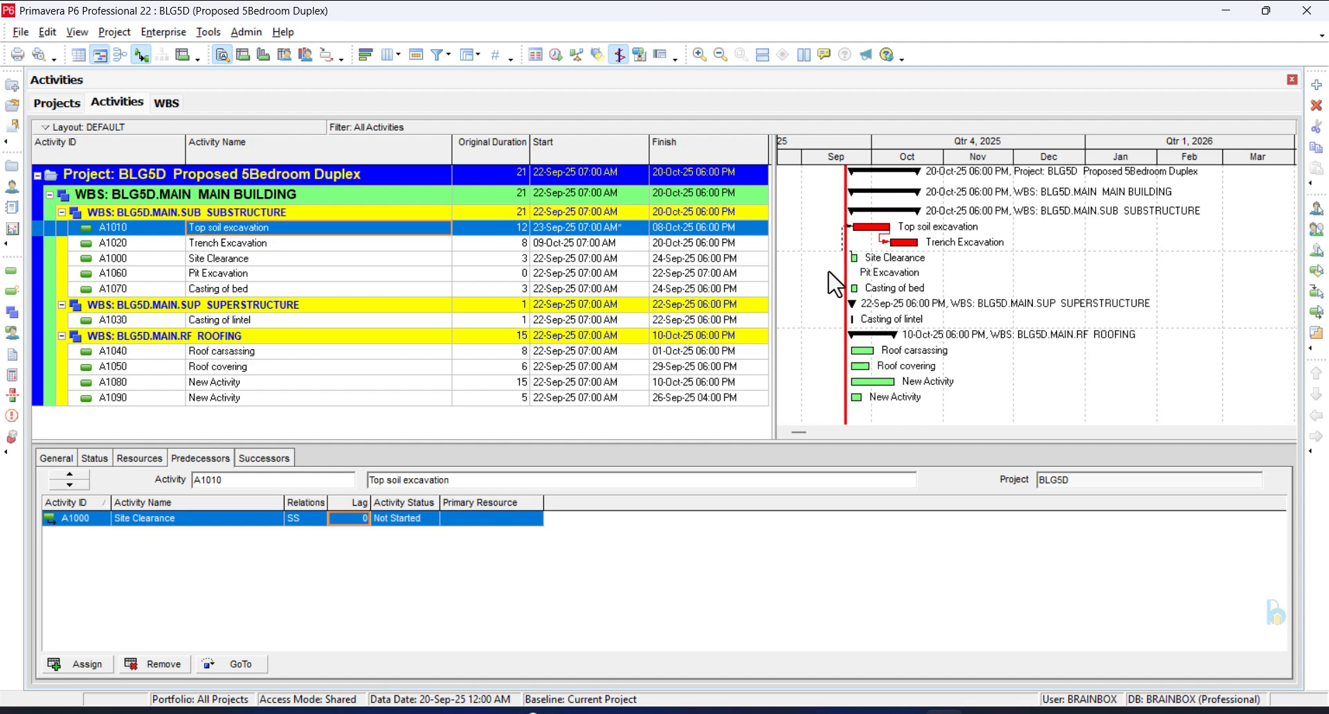
- Change the relationship between Top soil excavation and its Site Clearance predecessor to FS
left_click(335, 261)
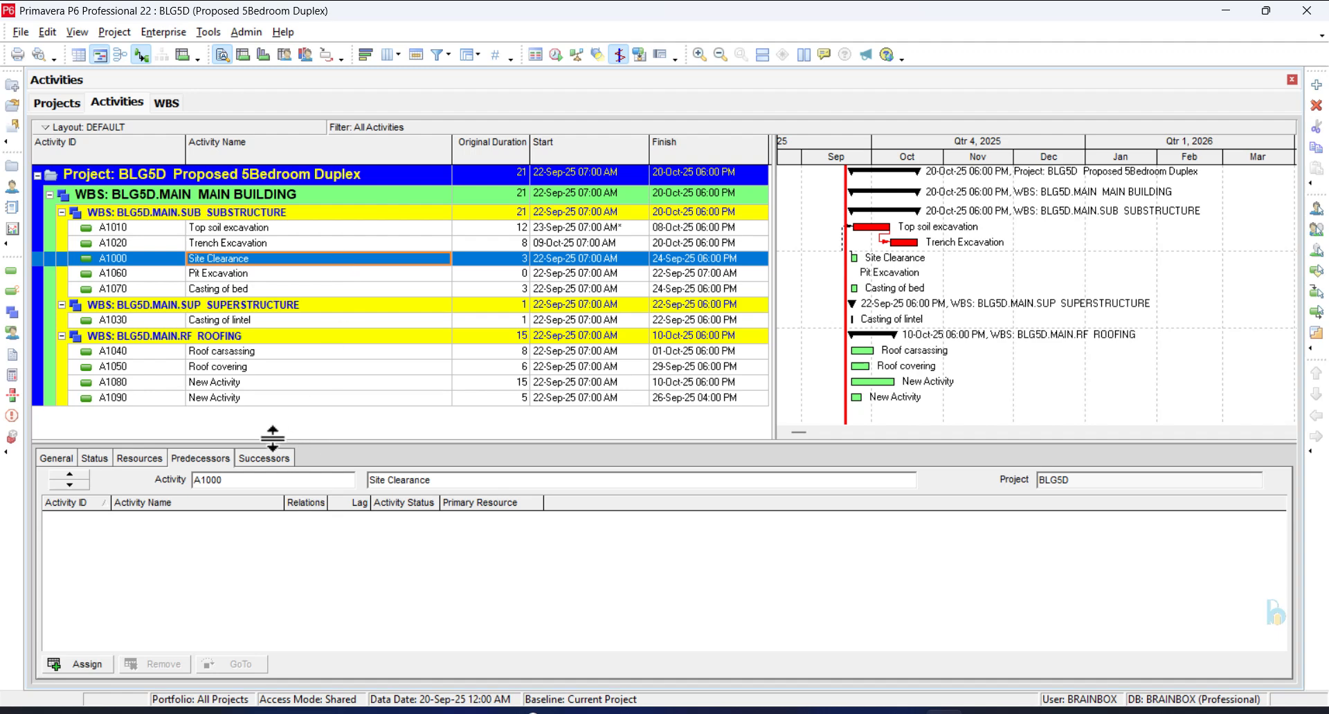
left_click(305, 227)
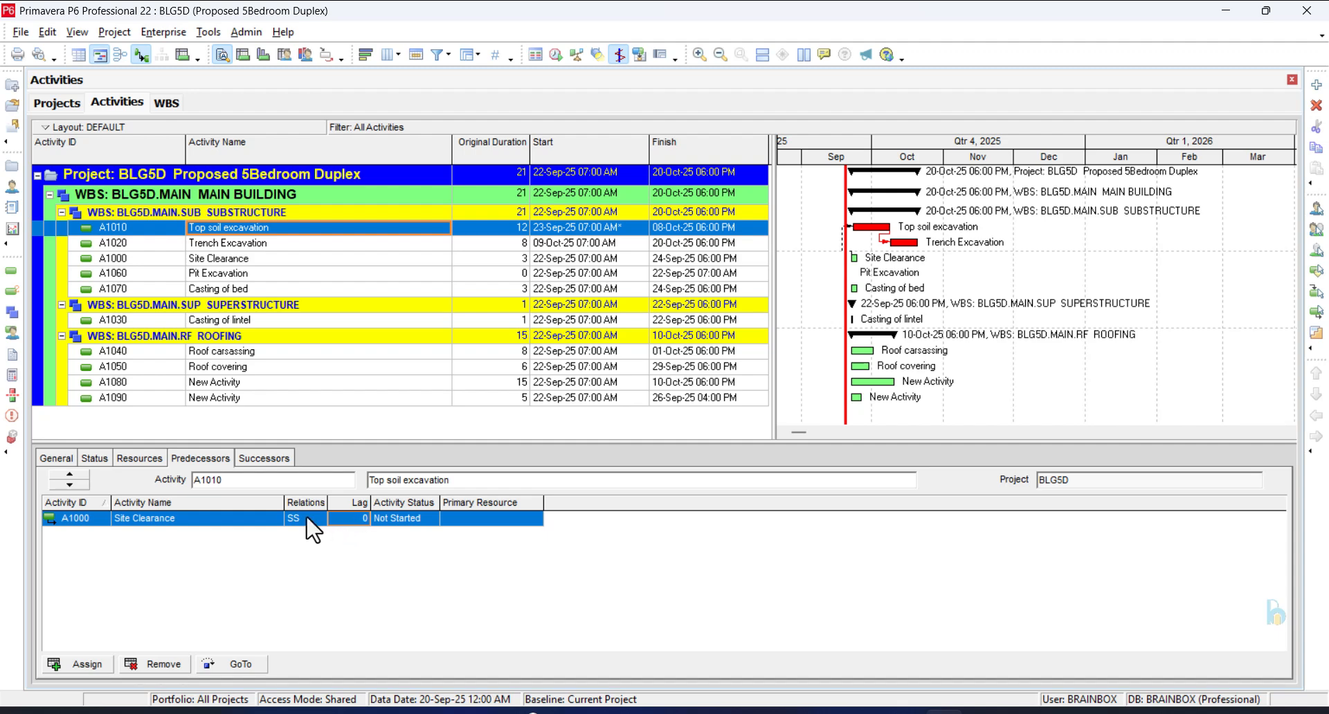
left_click(352, 519)
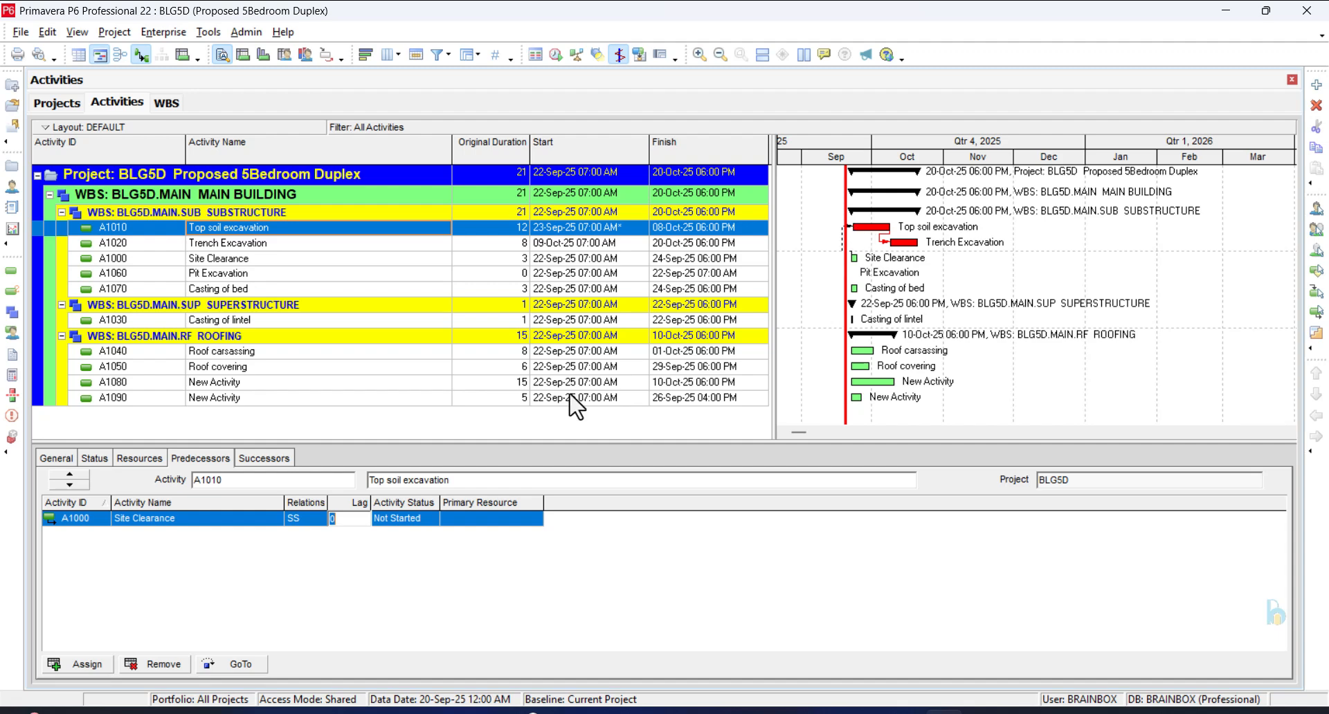
left_click(313, 519)
left_click(318, 520)
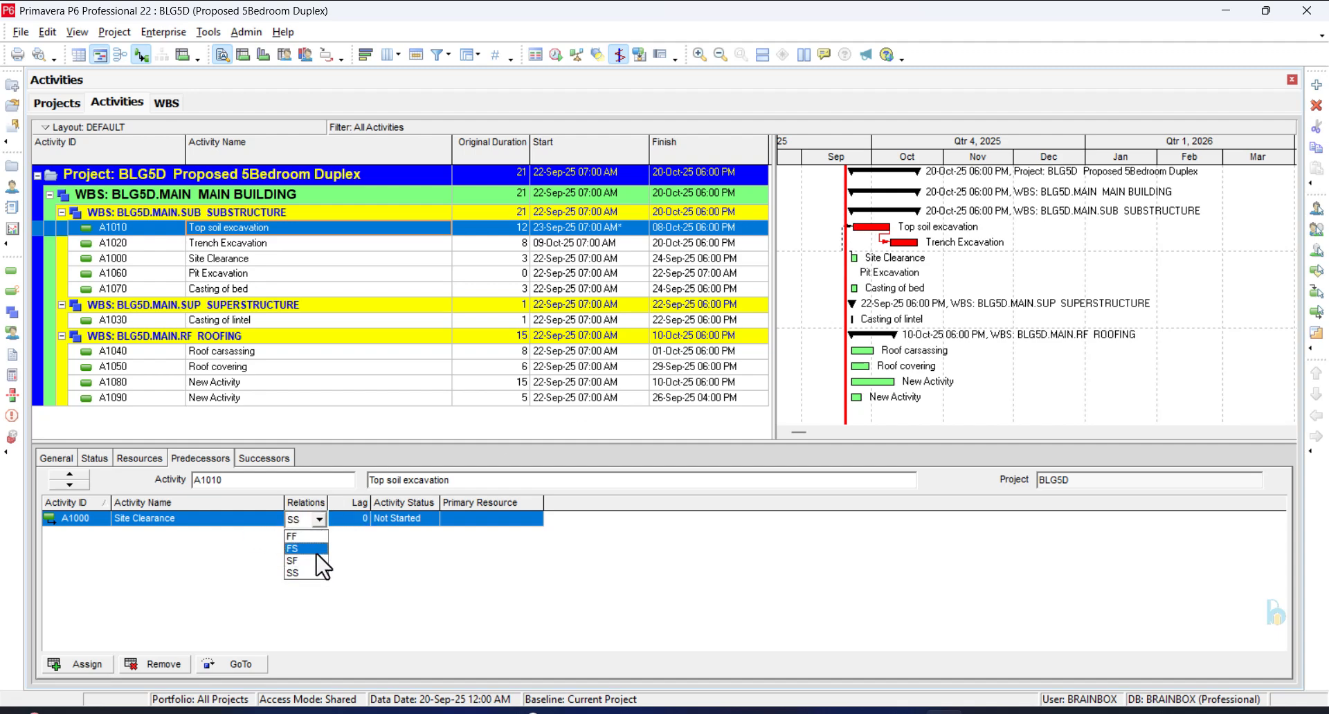
left_click(315, 559)
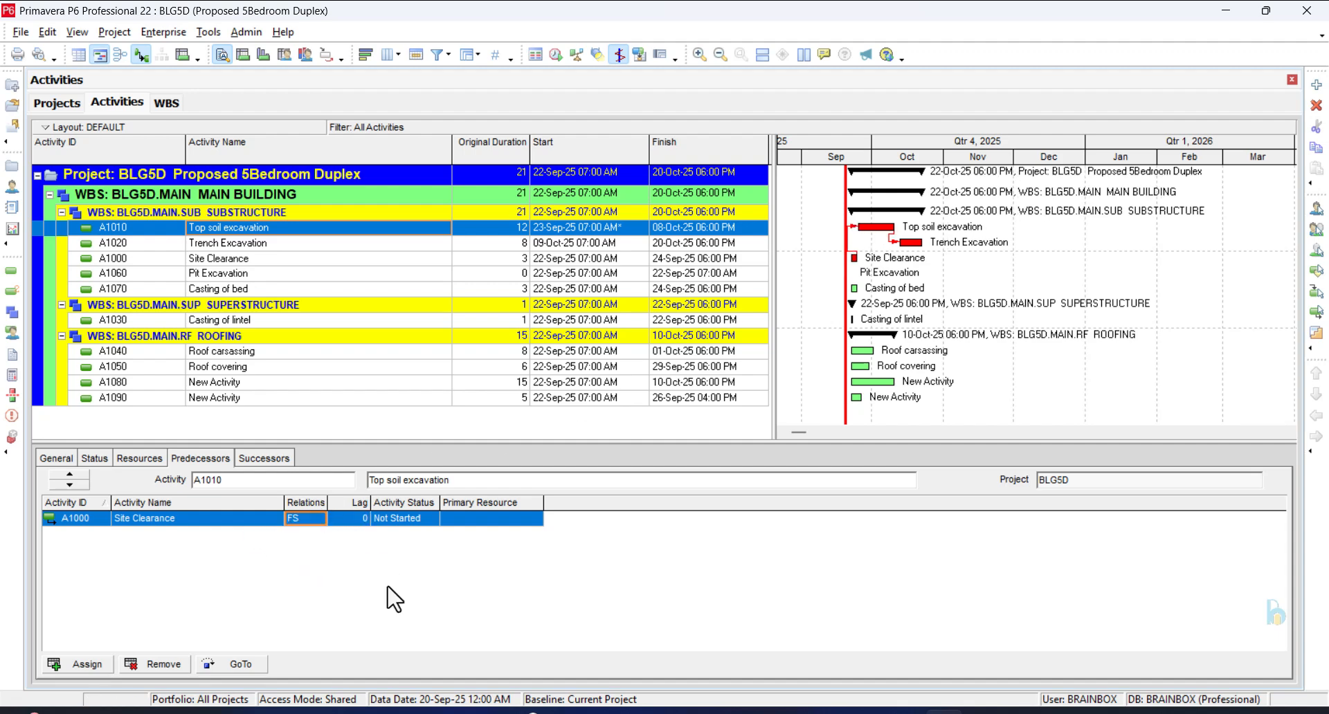
- Apply a lead of -2 to the FS link from Site Clearance to Top soil excavation
left_click(353, 519)
left_click(354, 519)
type("-2")
left_click(464, 651)
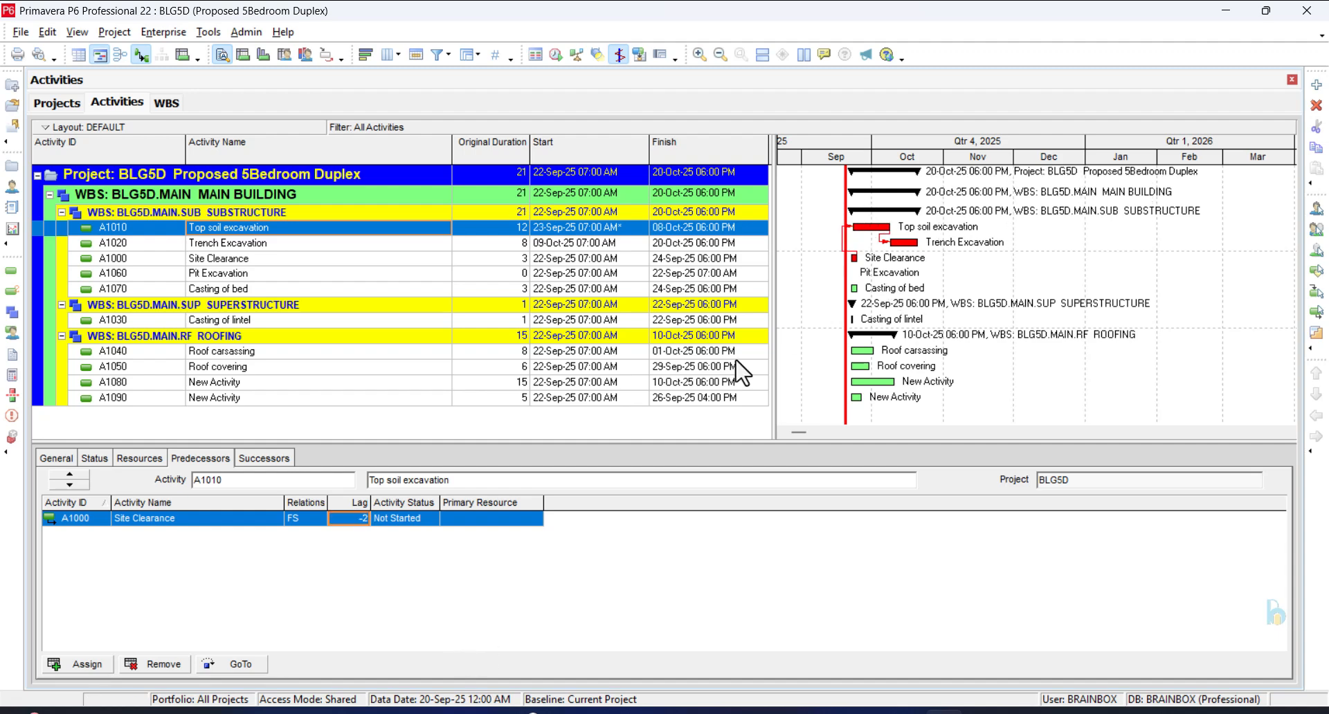
- Change the Site Clearance predecessor of Top soil excavation to an SS relationship with a lag of 4
left_click(358, 518)
left_click(318, 519)
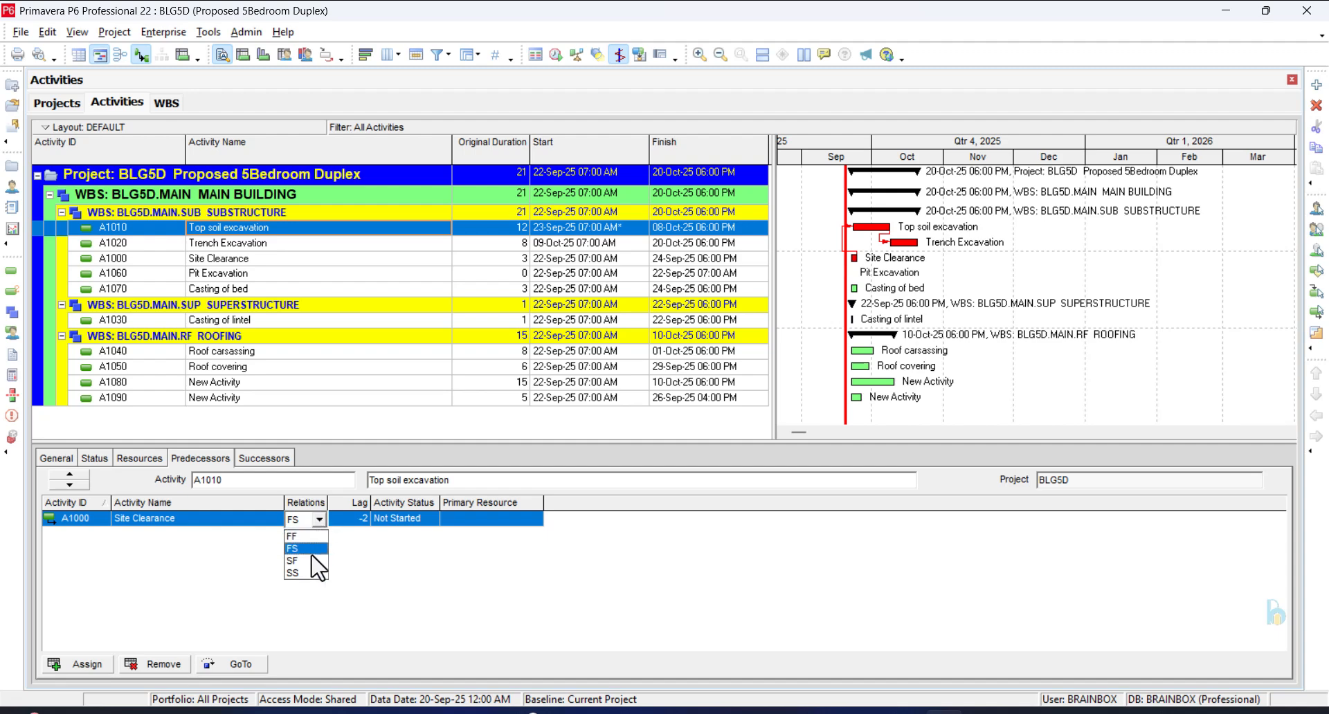
left_click(305, 573)
left_click(358, 523)
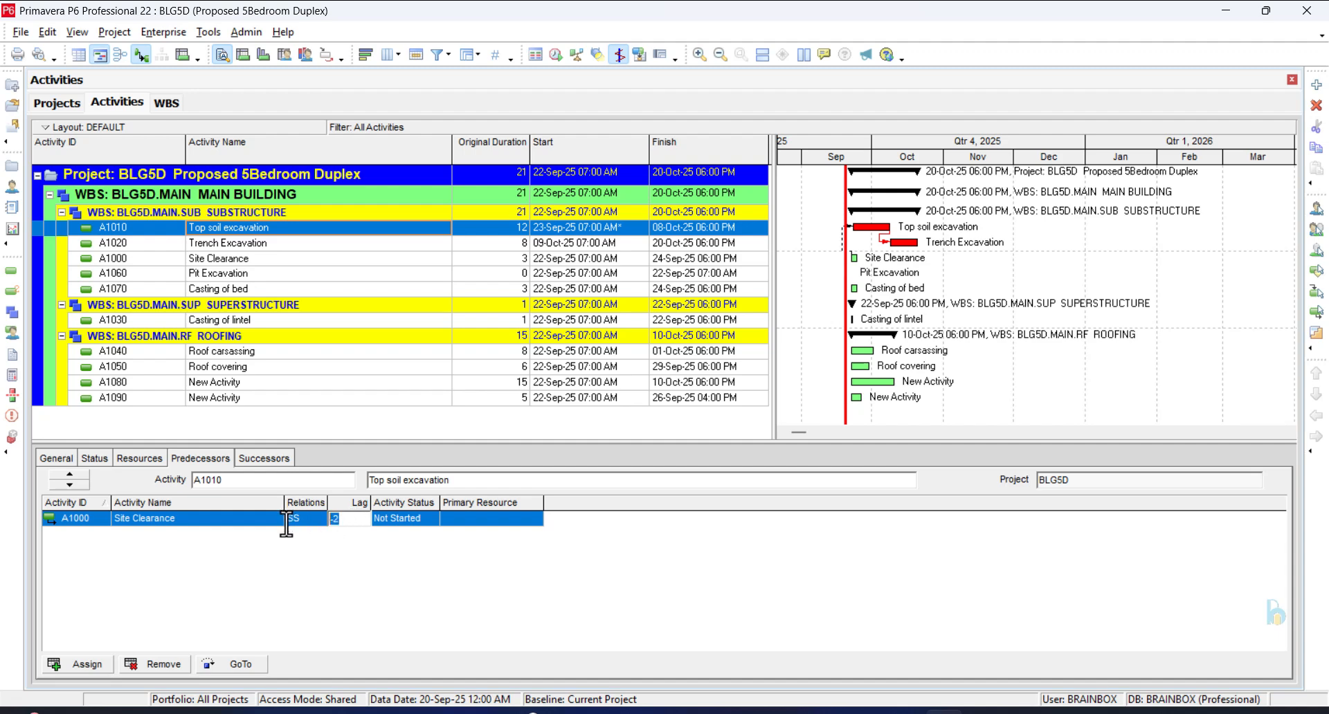
type("4")
left_click(410, 572)
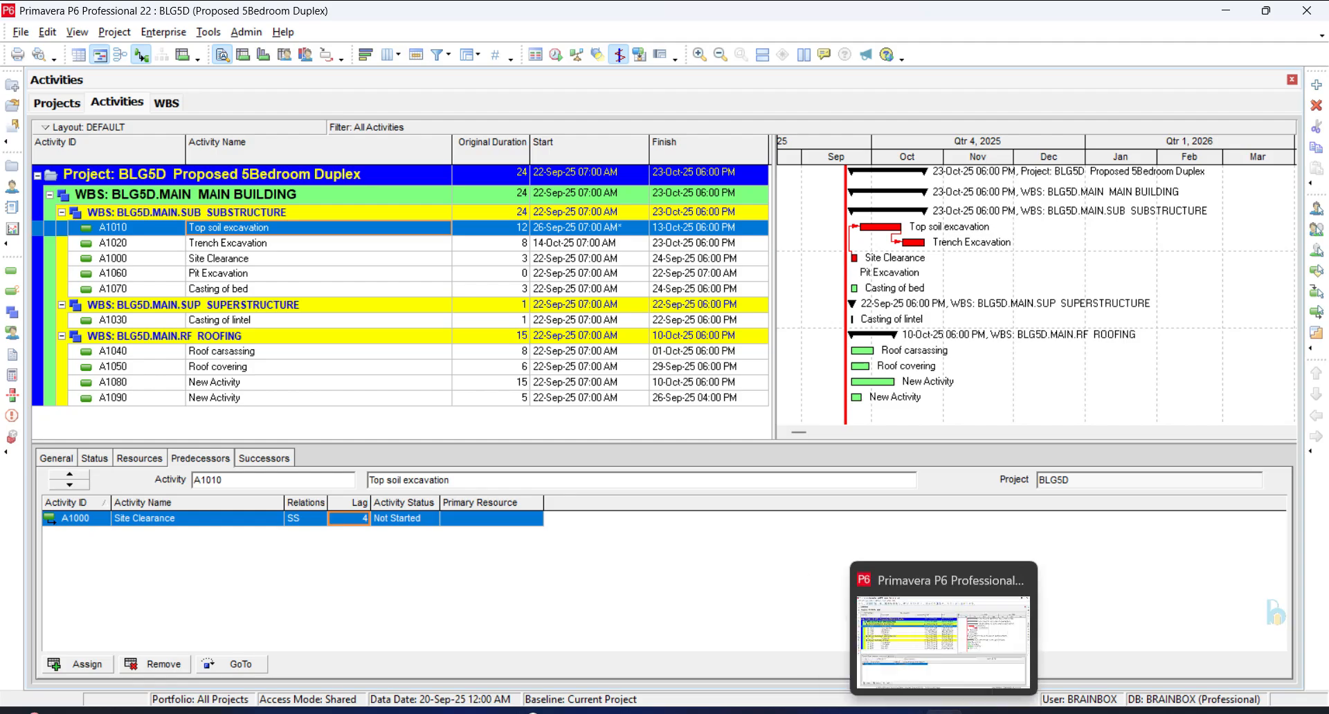
- Switch between the PowerPoint slide outlining the training topics and the Primavera P6 schedule, selecting the Casting of bed activity there
left_click(905, 712)
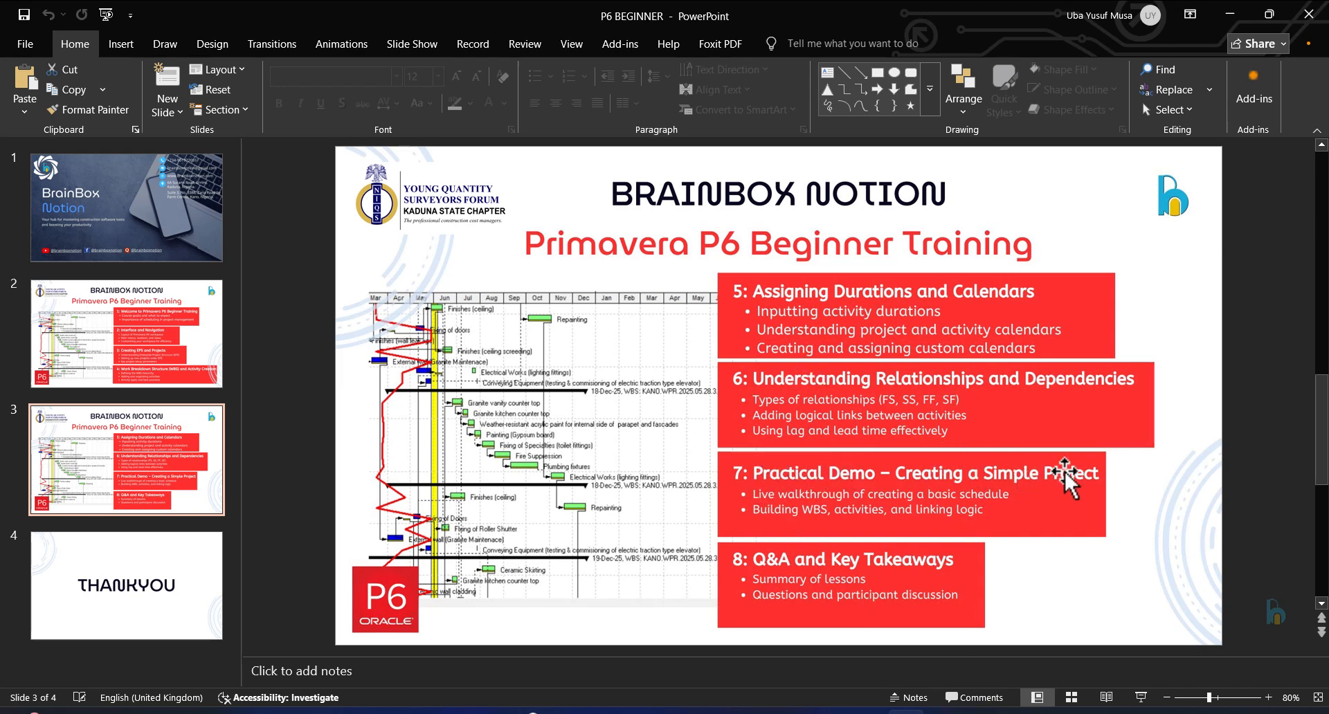
left_click(943, 713)
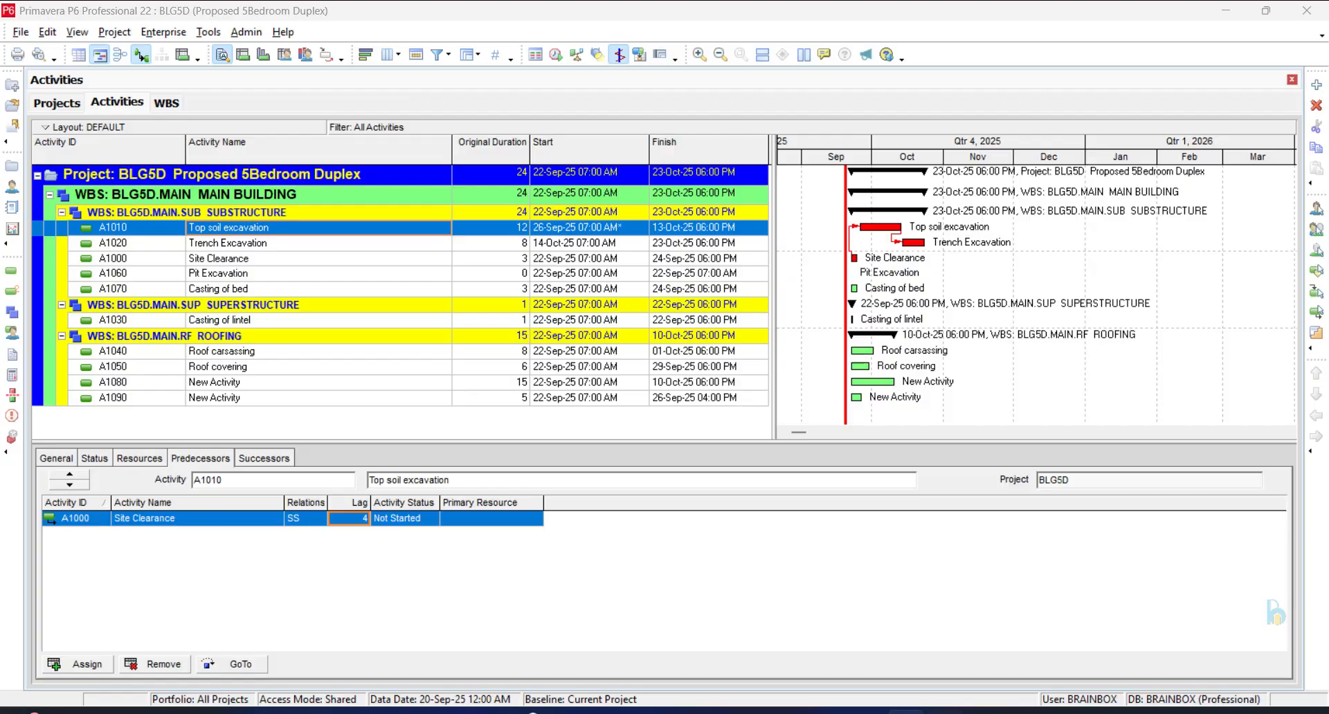
left_click(250, 289)
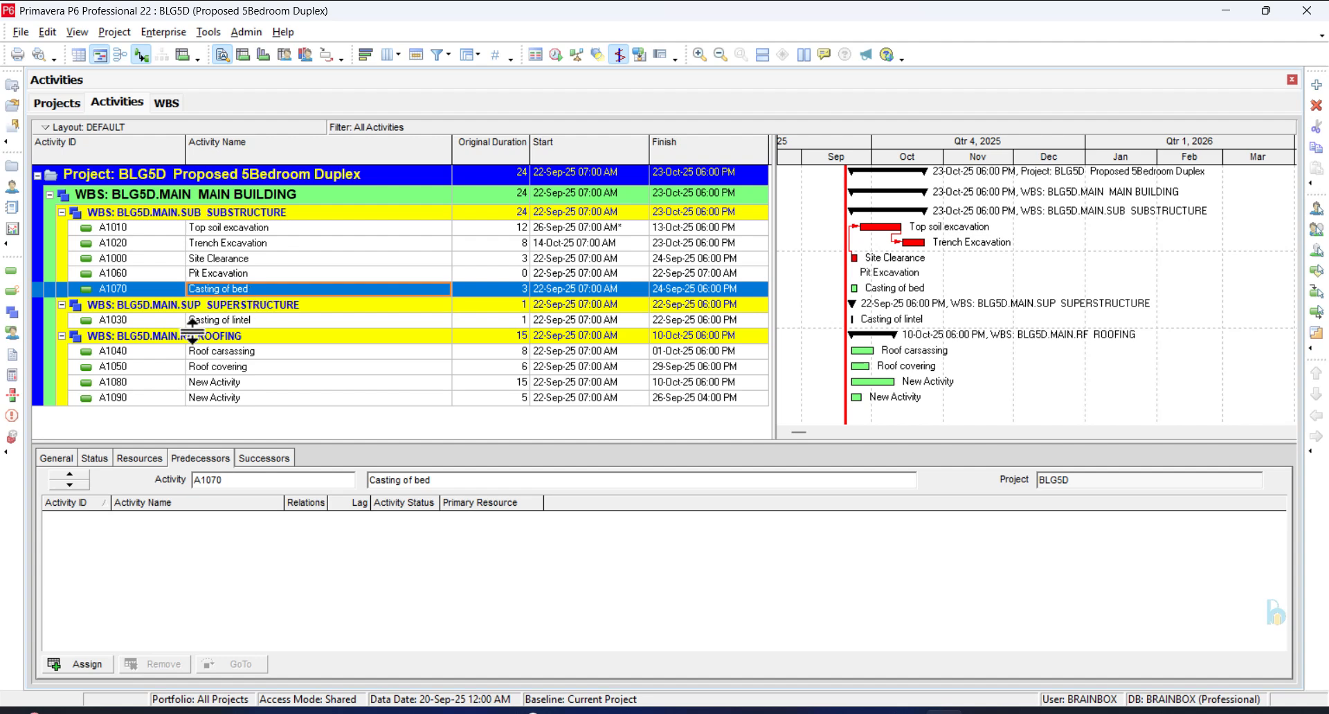
left_click(900, 712)
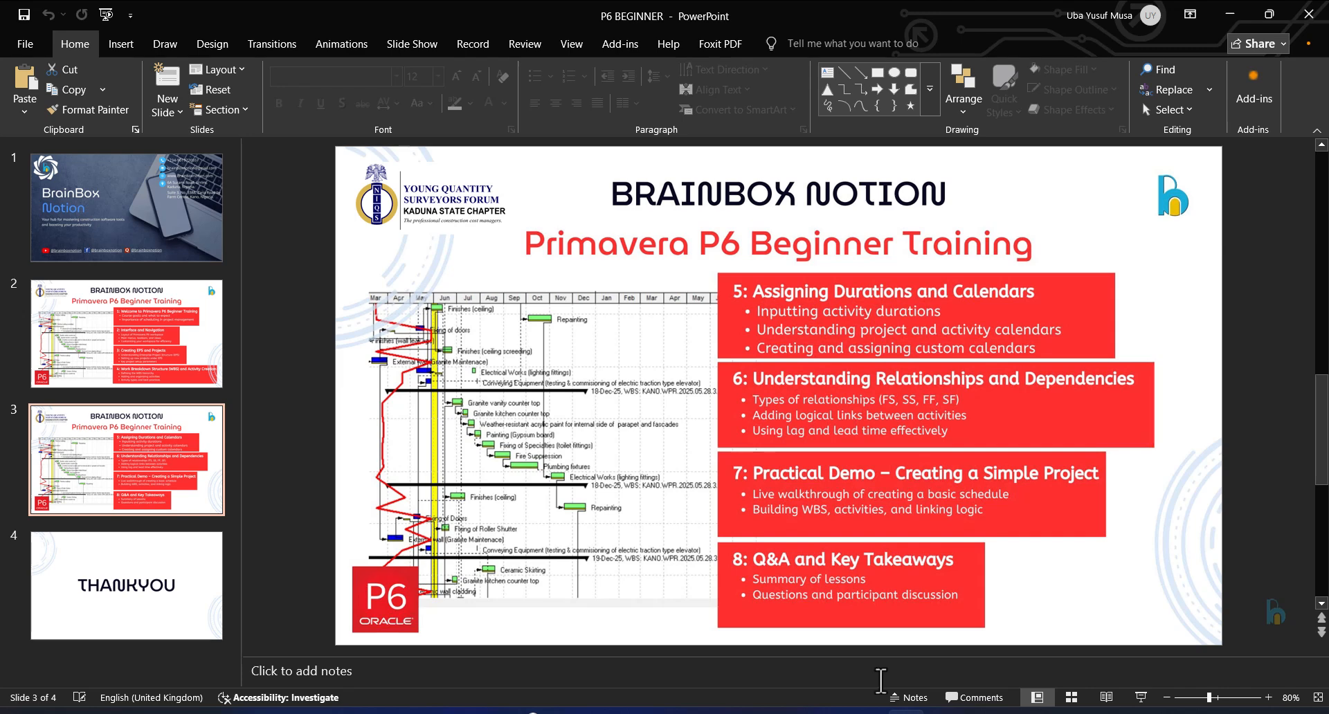